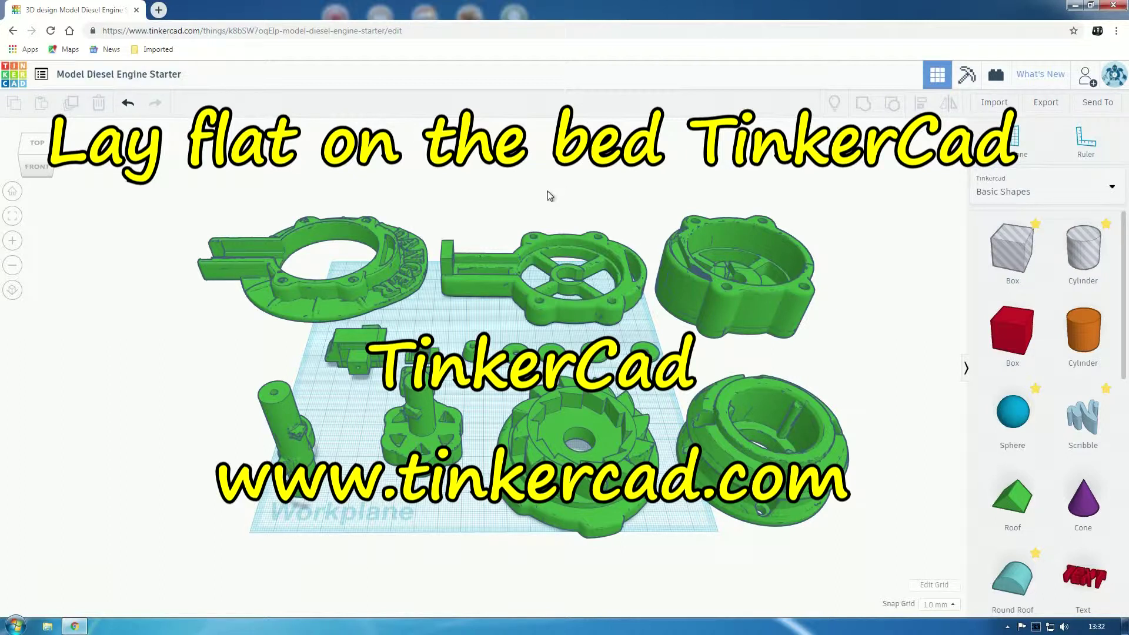
Step: Try raising the DANGER ring part above the workplane, and lower it back to its original height
{"action": "right_click_drag", "start_coordinate": [509, 333], "coordinate": [763, 317]}
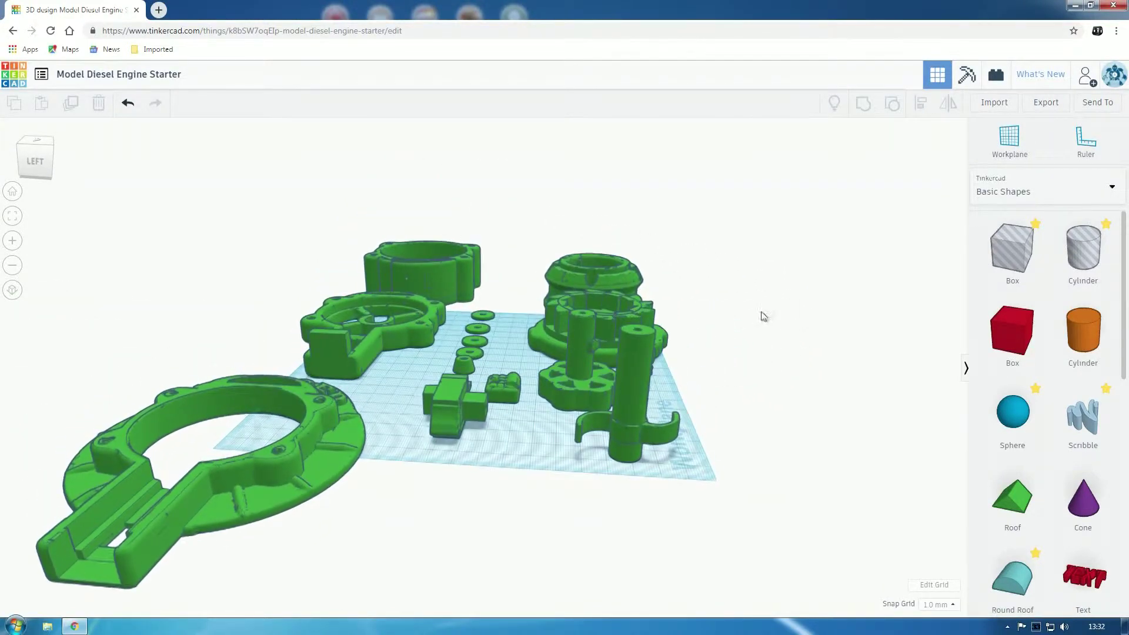
{"action": "left_click", "coordinate": [279, 466]}
{"action": "right_click_drag", "start_coordinate": [336, 506], "coordinate": [365, 531]}
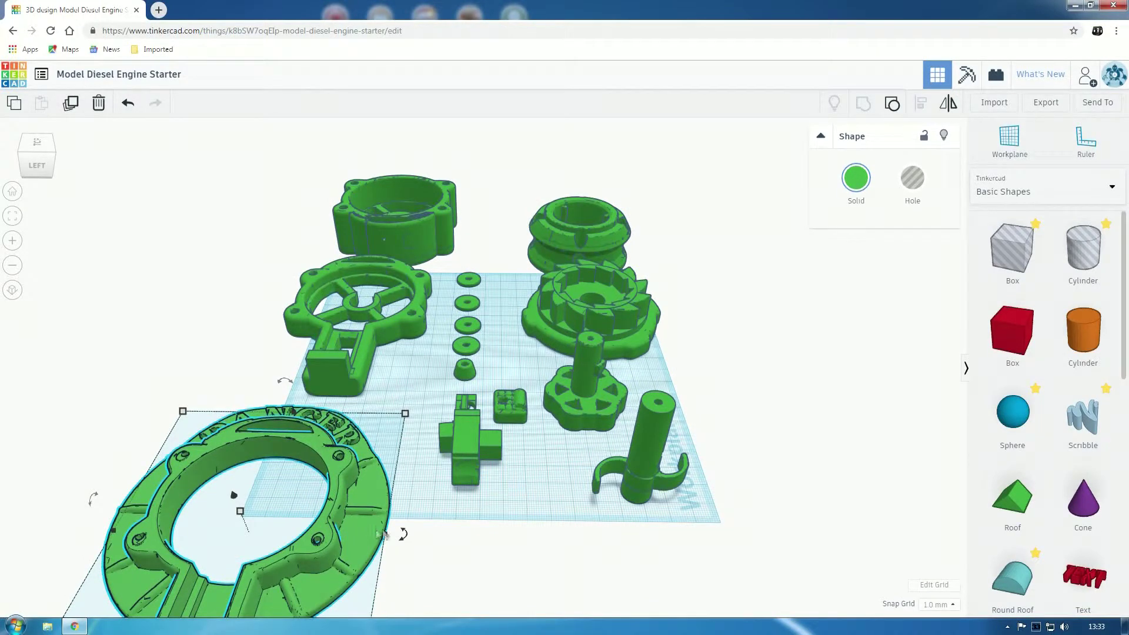
{"action": "key", "text": "ctrl+Up"}
{"action": "key", "text": "ctrl+Up"}
{"action": "key", "text": "ctrl+Up"}
{"action": "key", "text": "ctrl+Up"}
{"action": "key", "text": "ctrl+Up"}
{"action": "key", "text": "ctrl+Up"}
{"action": "key", "text": "ctrl+Up"}
{"action": "key", "text": "ctrl+Up"}
{"action": "key", "text": "Up"}
{"action": "key", "text": "Up"}
{"action": "key", "text": "Up"}
{"action": "key", "text": "Up"}
{"action": "key", "text": "Up"}
{"action": "key", "text": "Up"}
{"action": "key", "text": "Up"}
{"action": "key", "text": "Up"}
{"action": "key", "text": "Up"}
{"action": "key", "text": "Up"}
{"action": "key", "text": "Up"}
{"action": "key", "text": "Up"}
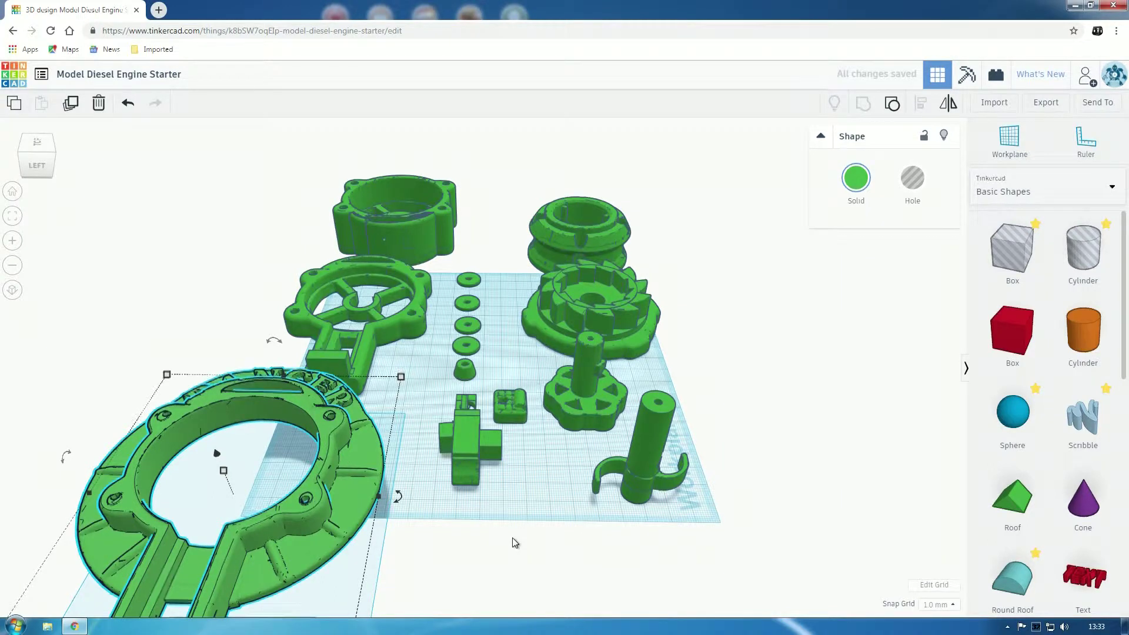
{"action": "key", "text": "Down"}
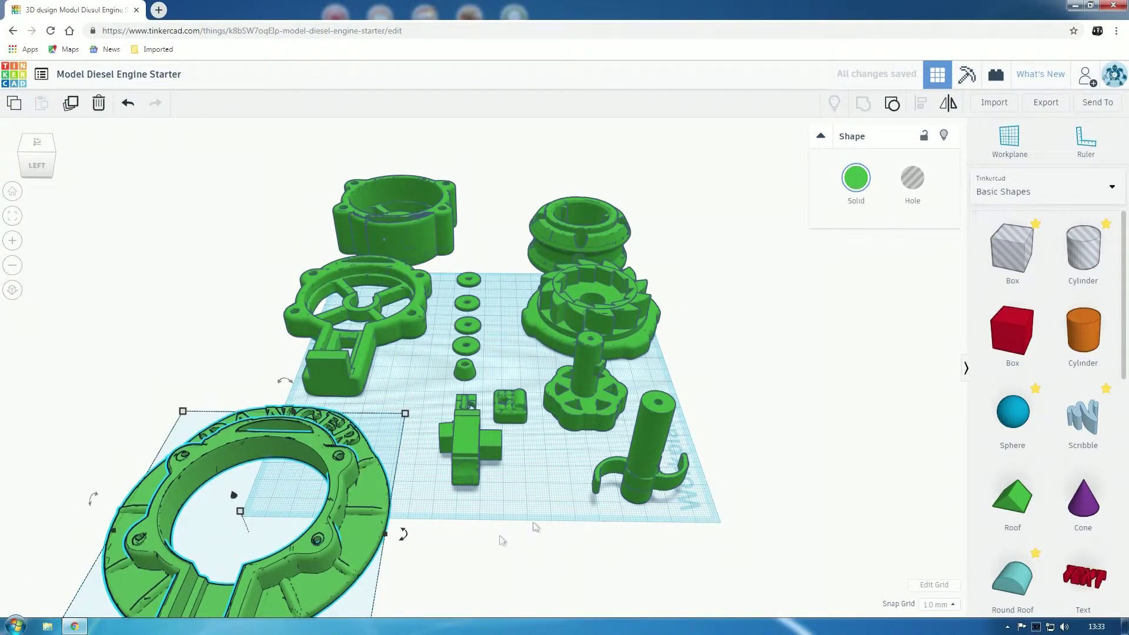
Step: Duplicate the DANGER ring part and raise one copy well above the other
{"action": "scroll", "coordinate": [611, 506], "scroll_direction": "up", "scroll_amount": 3}
{"action": "scroll", "coordinate": [627, 501], "scroll_direction": "down", "scroll_amount": 4}
{"action": "right_click_drag", "start_coordinate": [627, 505], "coordinate": [877, 442]}
{"action": "scroll", "coordinate": [876, 442], "scroll_direction": "up", "scroll_amount": 4}
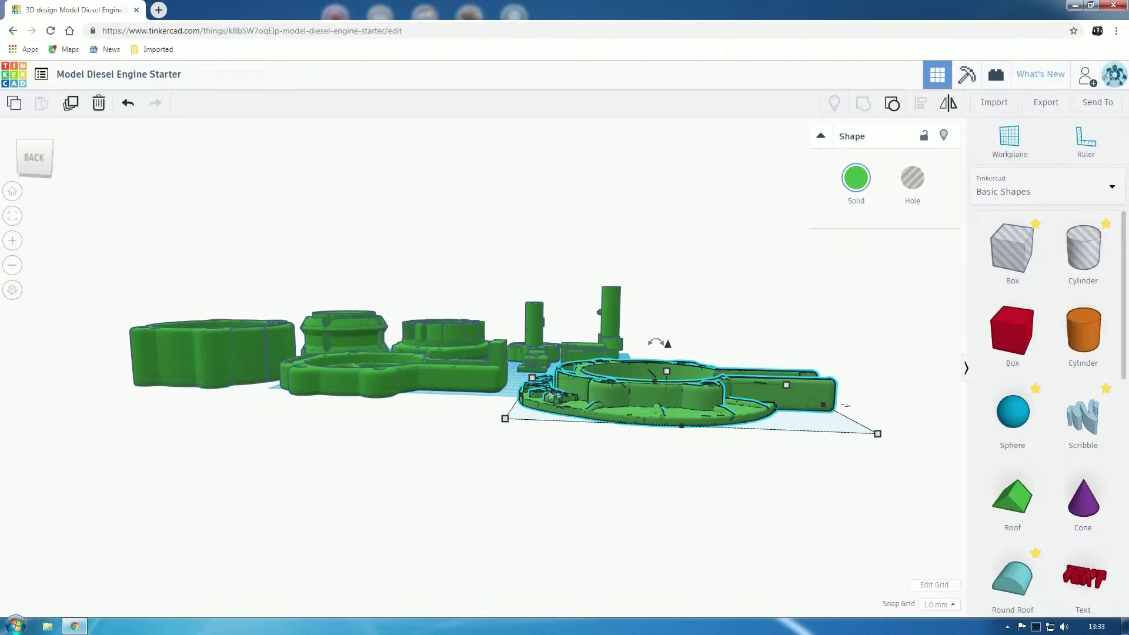
{"action": "right_click_drag", "start_coordinate": [547, 396], "coordinate": [378, 355]}
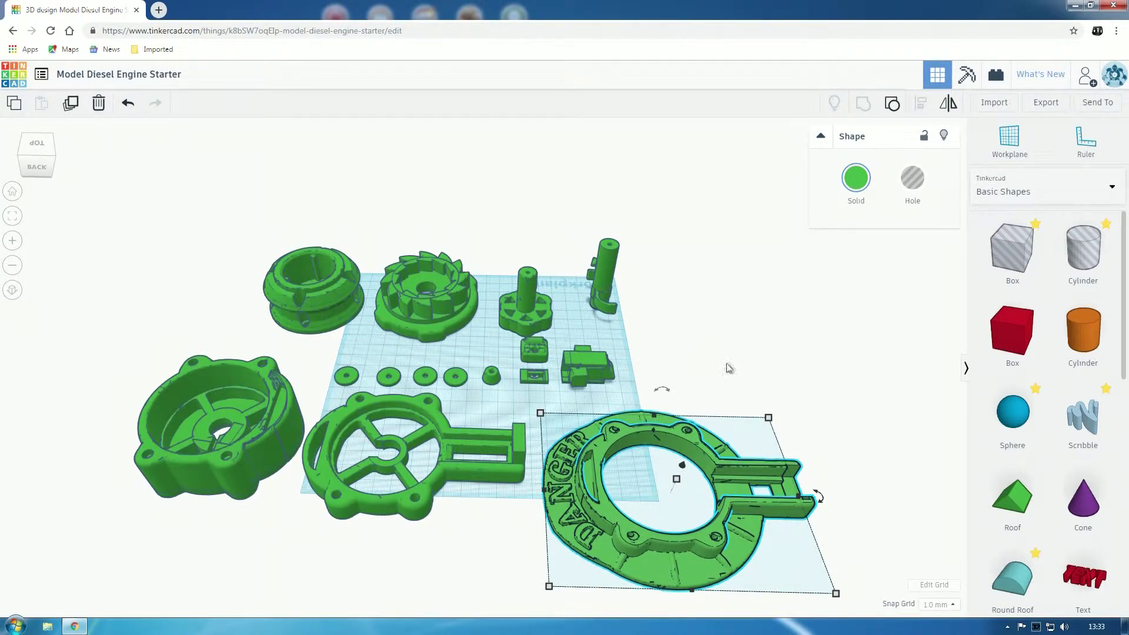
{"action": "scroll", "coordinate": [739, 379], "scroll_direction": "down", "scroll_amount": 2}
{"action": "scroll", "coordinate": [810, 436], "scroll_direction": "down", "scroll_amount": 3}
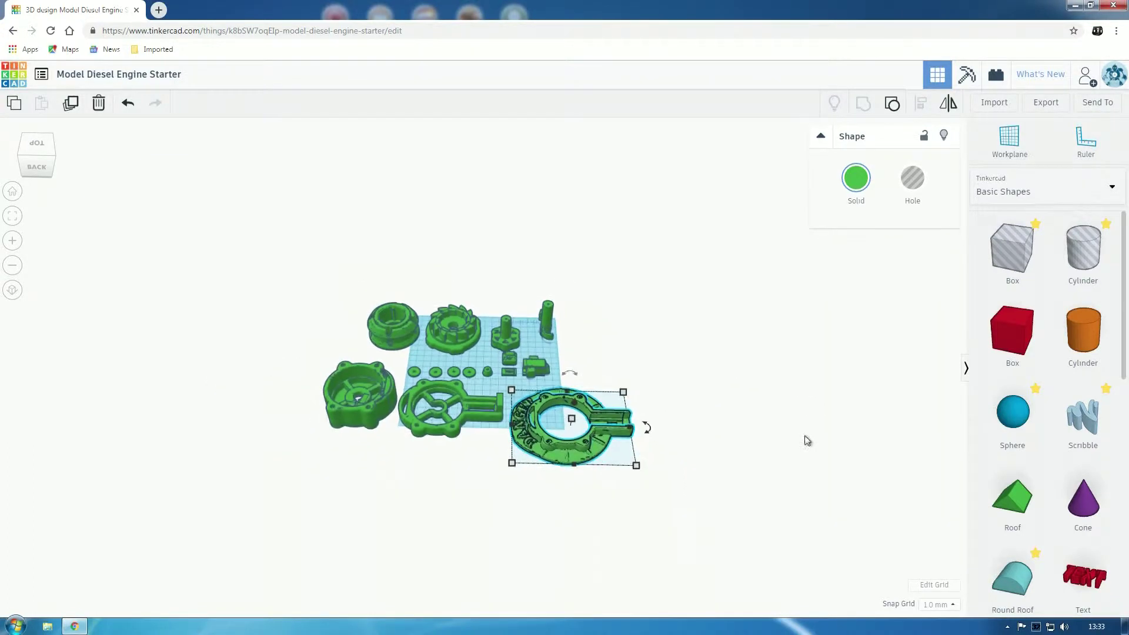
{"action": "right_click_drag", "start_coordinate": [806, 441], "coordinate": [788, 386]}
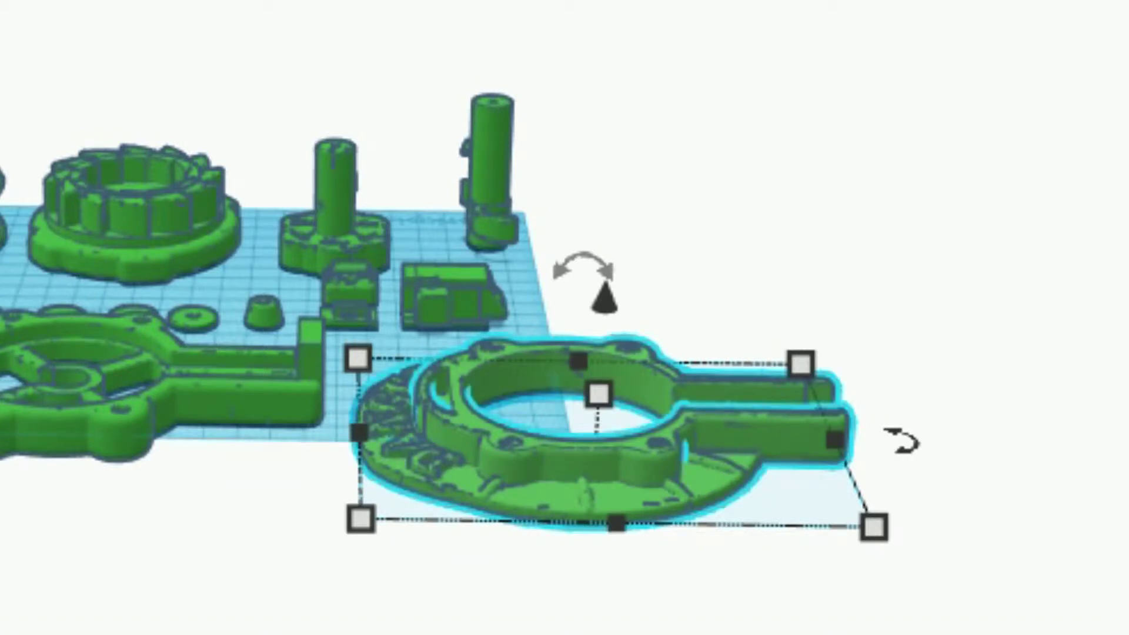
{"action": "key", "text": "ctrl+shift+Up"}
{"action": "key", "text": "ctrl+shift+Up"}
{"action": "key", "text": "ctrl+shift+Up"}
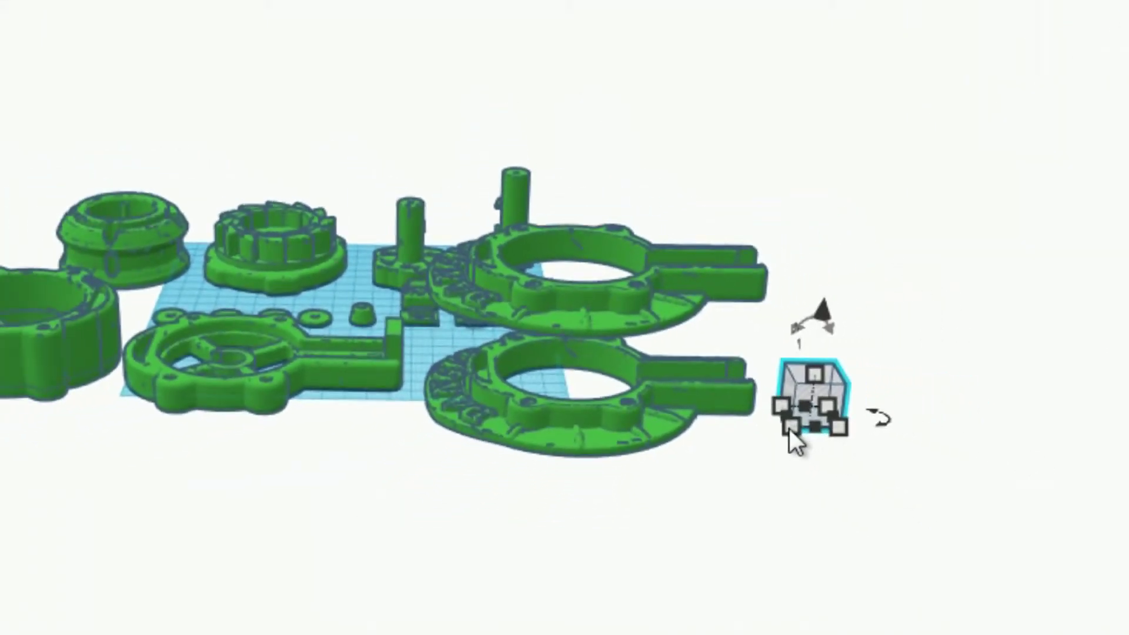
Step: Enlarge the box hole beside the lower ring to about 131 mm long and wide enough to span the ring
{"action": "left_click_drag", "start_coordinate": [790, 429], "coordinate": [834, 563]}
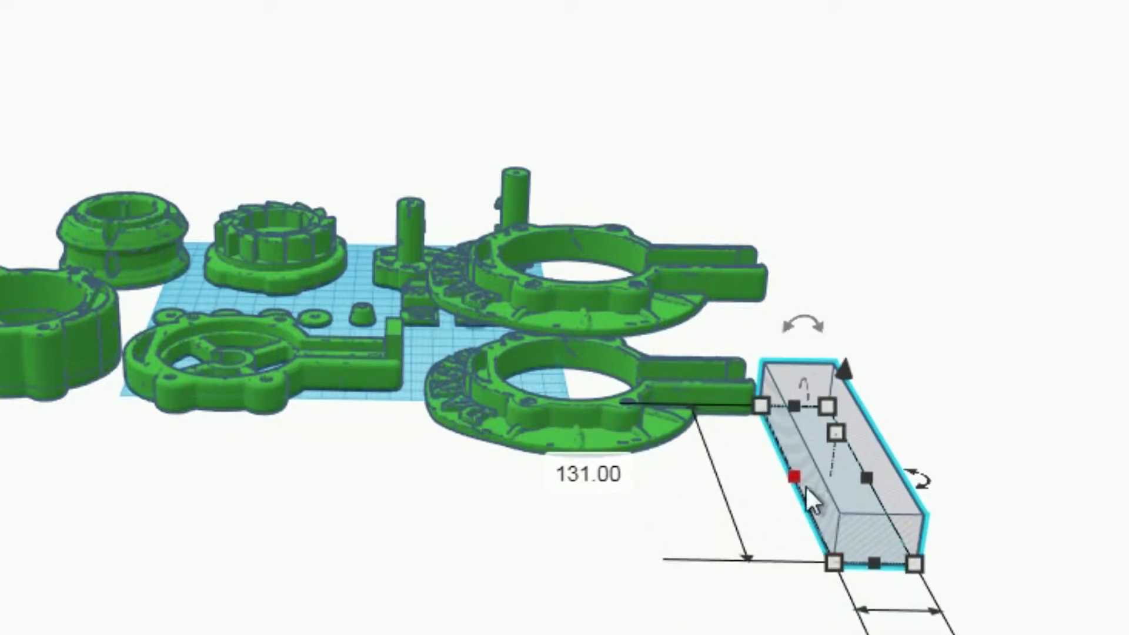
{"action": "left_click_drag", "start_coordinate": [788, 478], "coordinate": [423, 349]}
{"action": "right_click_drag", "start_coordinate": [743, 596], "coordinate": [535, 510]}
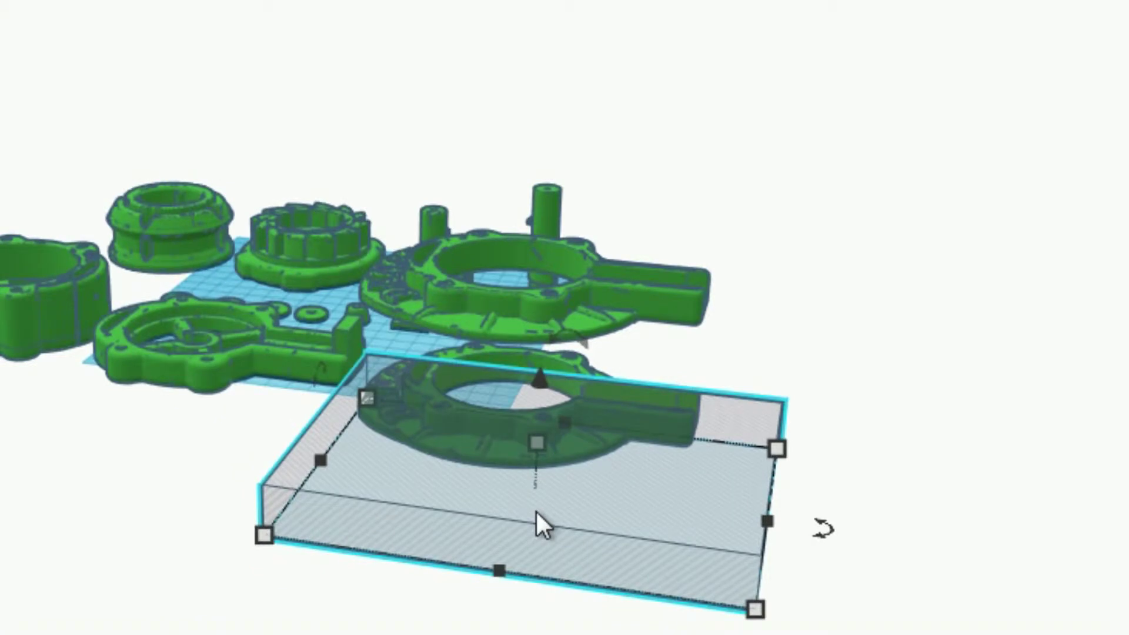
Step: Nudge the enlarged box hole across the workplane until it lies over the lower ring part
{"action": "key", "text": "Up"}
{"action": "key", "text": "Up"}
{"action": "key", "text": "Up"}
{"action": "key", "text": "Up"}
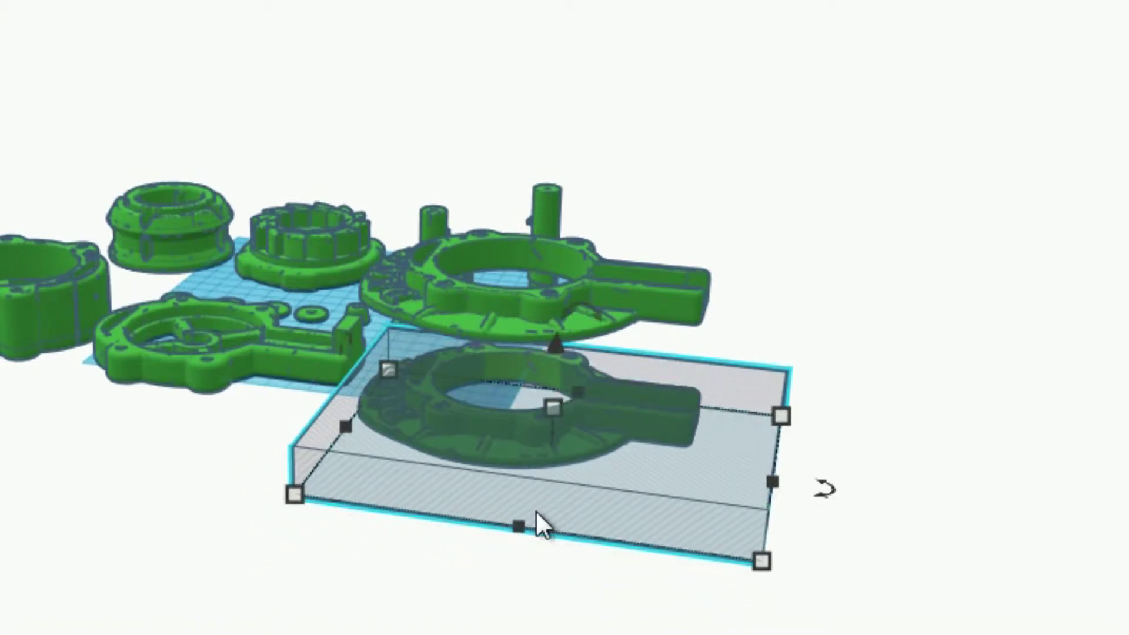
{"action": "key", "text": "Up"}
{"action": "key", "text": "Up"}
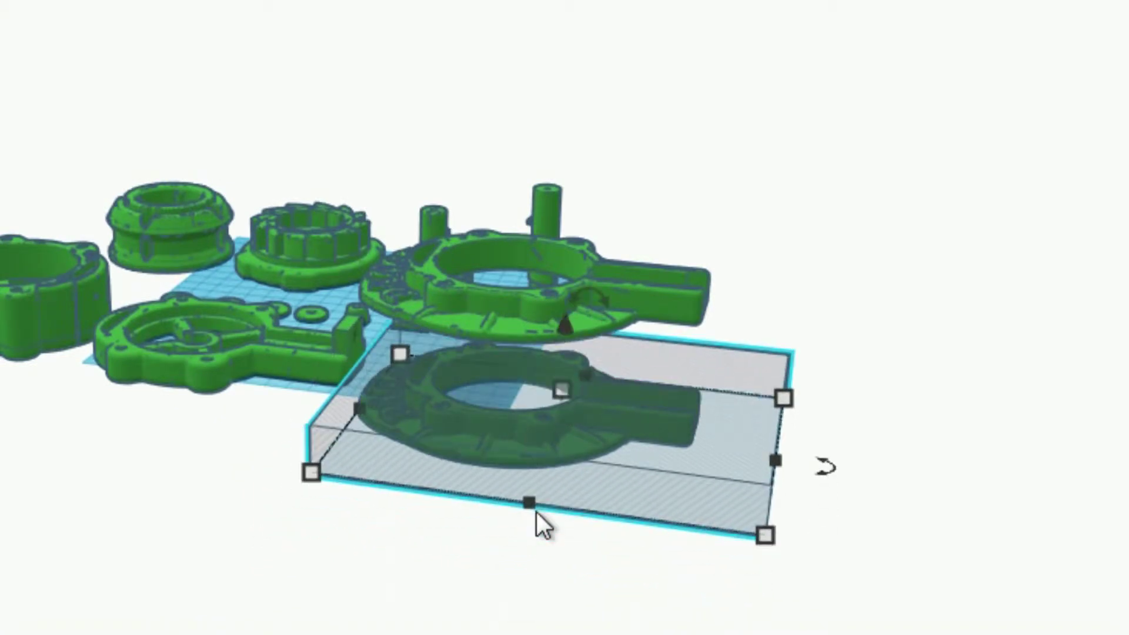
{"action": "key", "text": "Left"}
{"action": "key", "text": "Left"}
{"action": "key", "text": "Left"}
{"action": "key", "text": "Left"}
{"action": "key", "text": "Left"}
{"action": "key", "text": "Left"}
{"action": "key", "text": "Left"}
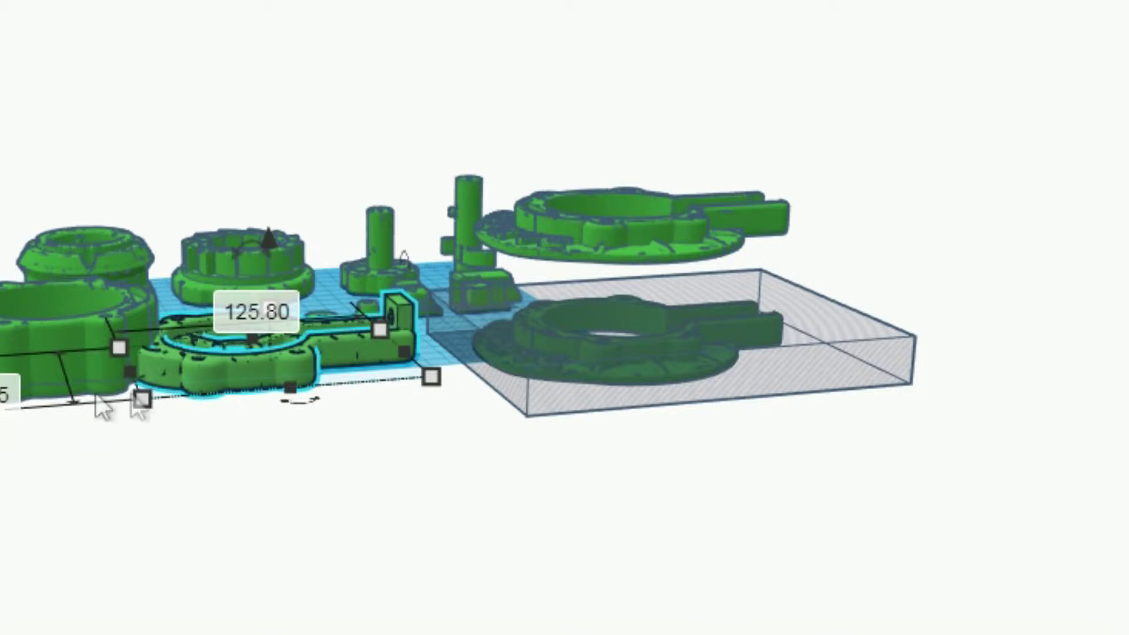
Step: Shift the box hole sideways to enclose the lower ring's exposed edge, and raise the hole 1 mm
{"action": "right_click_drag", "start_coordinate": [91, 393], "coordinate": [121, 388]}
{"action": "right_click_drag", "start_coordinate": [635, 510], "coordinate": [613, 500]}
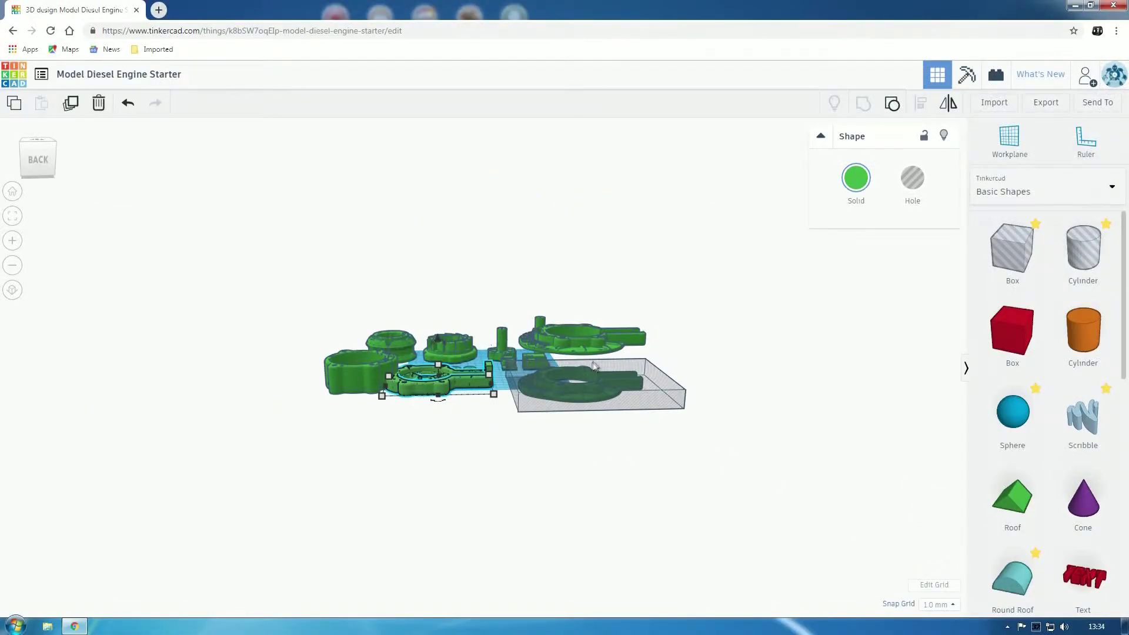
{"action": "left_click", "coordinate": [584, 380]}
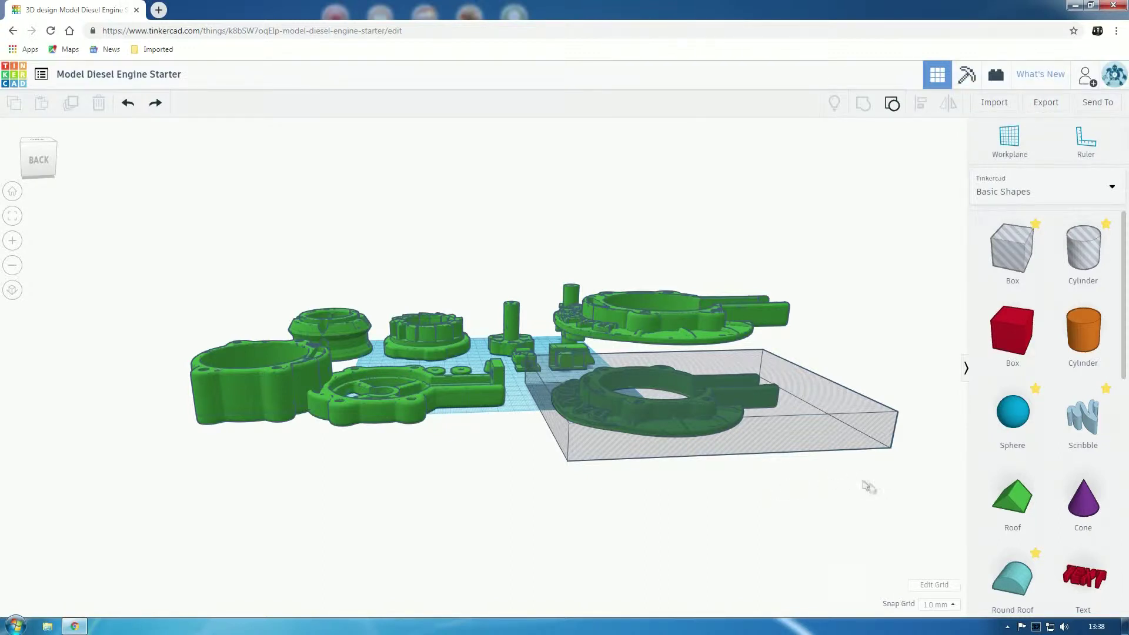
{"action": "left_click_drag", "start_coordinate": [860, 483], "coordinate": [763, 492]}
{"action": "right_click_drag", "start_coordinate": [821, 468], "coordinate": [523, 500]}
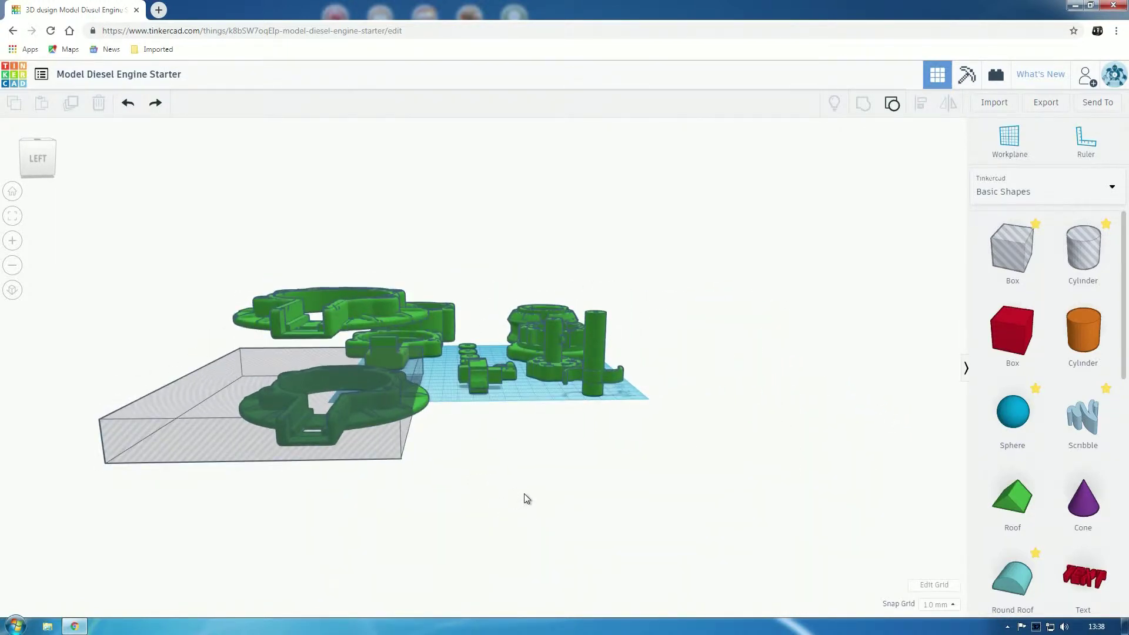
{"action": "left_click", "coordinate": [375, 409]}
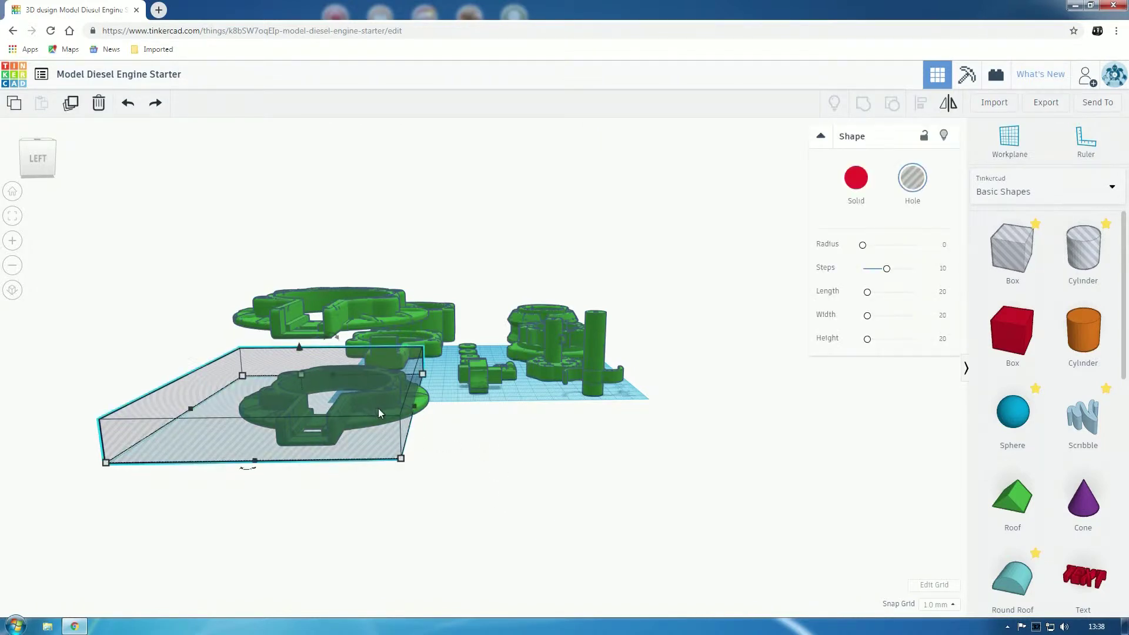
{"action": "key", "text": "Right"}
{"action": "key", "text": "Right"}
{"action": "key", "text": "Right"}
{"action": "key", "text": "Right"}
{"action": "key", "text": "Right"}
{"action": "key", "text": "Right"}
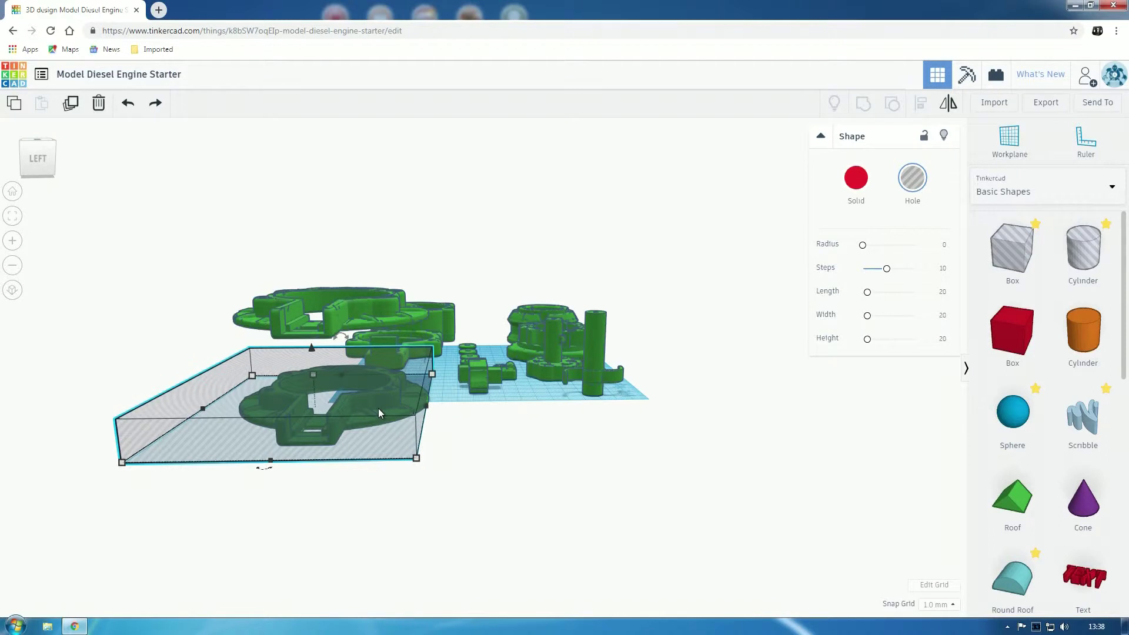
{"action": "key", "text": "Right"}
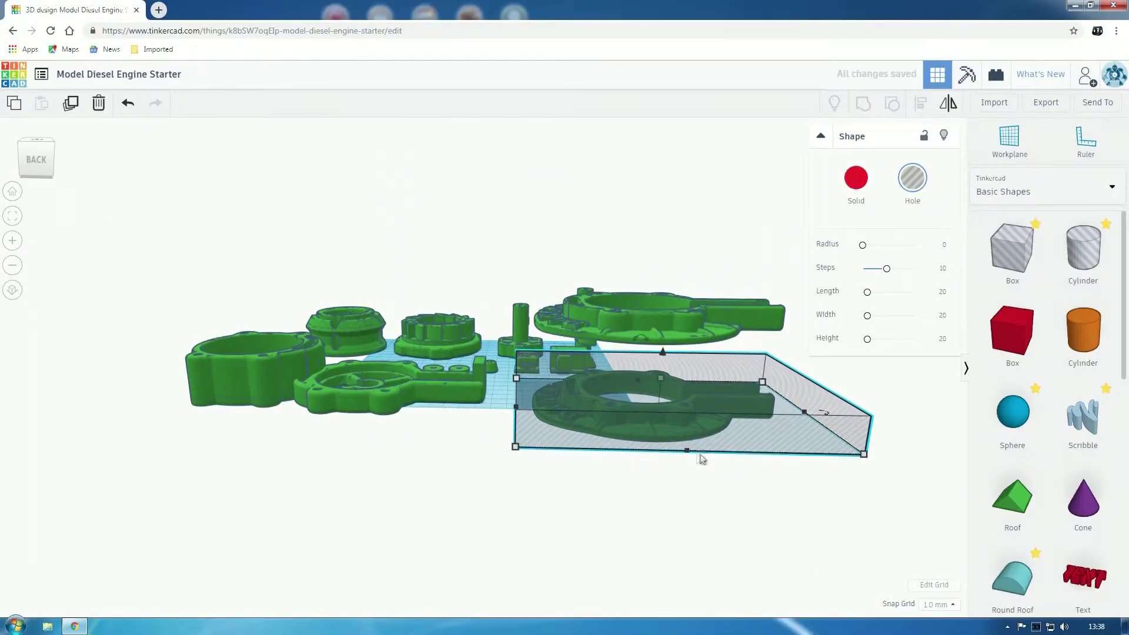
Step: Group the box hole with the lower ring part to cut it down to its bottom 1 mm slice
{"action": "right_click_drag", "start_coordinate": [690, 456], "coordinate": [704, 341]}
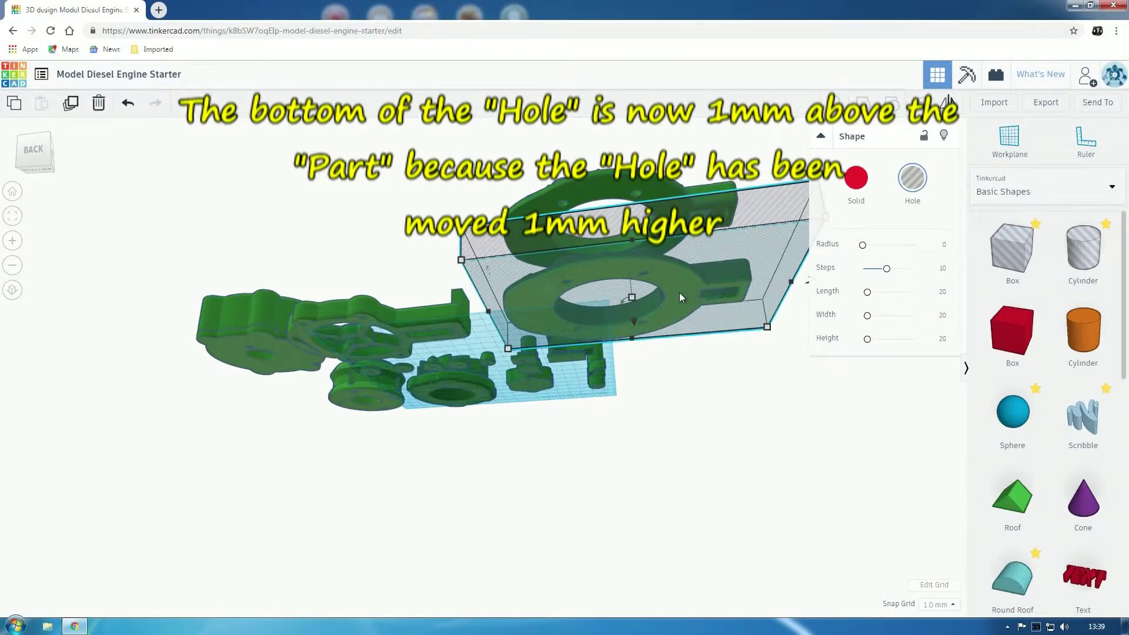
{"action": "left_click", "coordinate": [680, 292], "text": "shift"}
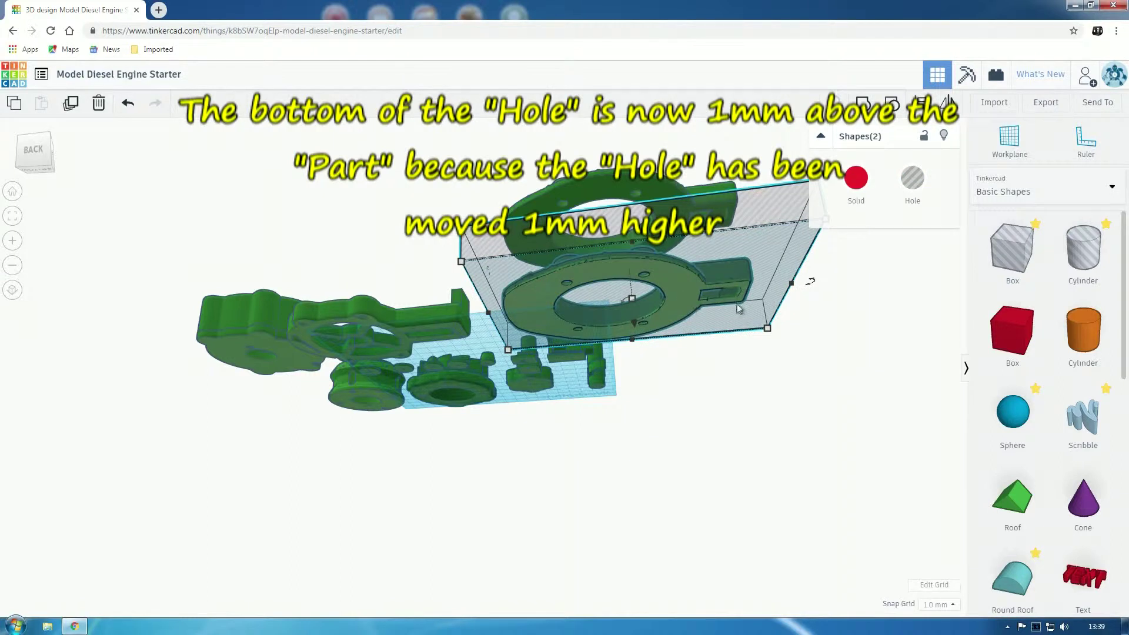
{"action": "right_click_drag", "start_coordinate": [740, 310], "coordinate": [757, 424]}
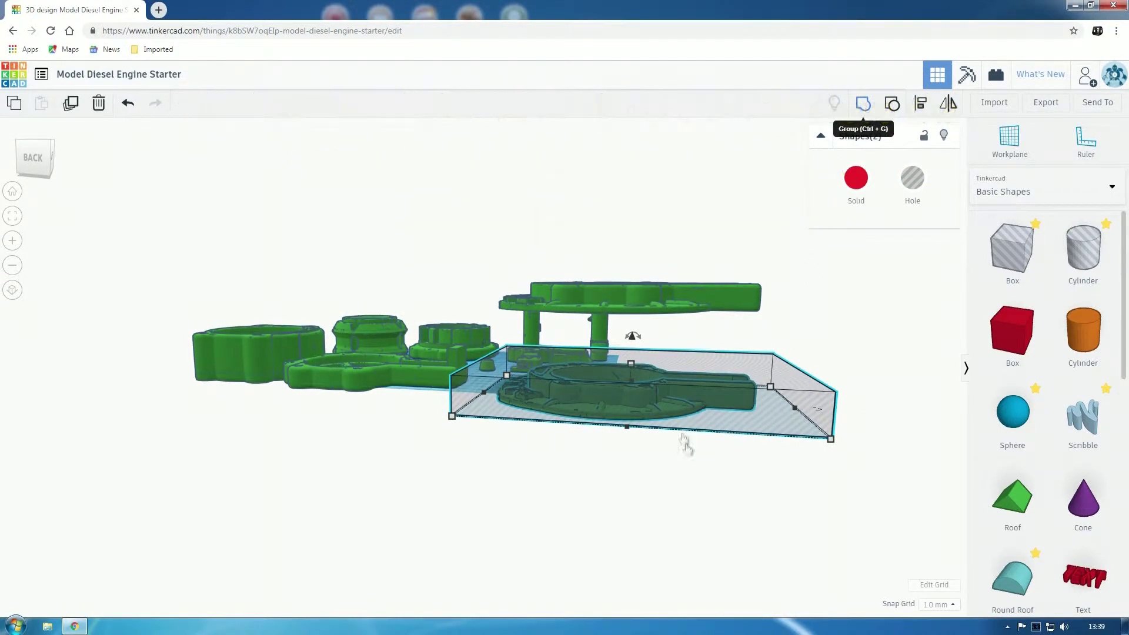
{"action": "key", "text": "ctrl+g"}
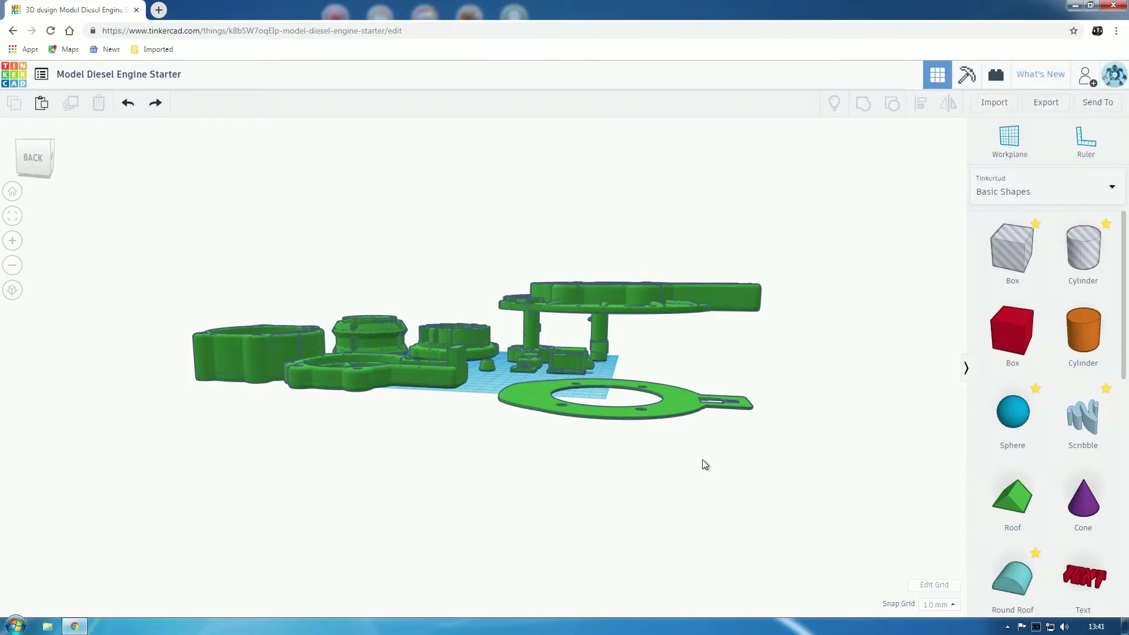
Step: Set the snap grid to 0.5 mm and move the thin ring slice 0.5 mm down, below the workplane
{"action": "scroll", "coordinate": [746, 469], "scroll_direction": "up", "scroll_amount": 5}
{"action": "scroll", "coordinate": [776, 474], "scroll_direction": "down", "scroll_amount": 4}
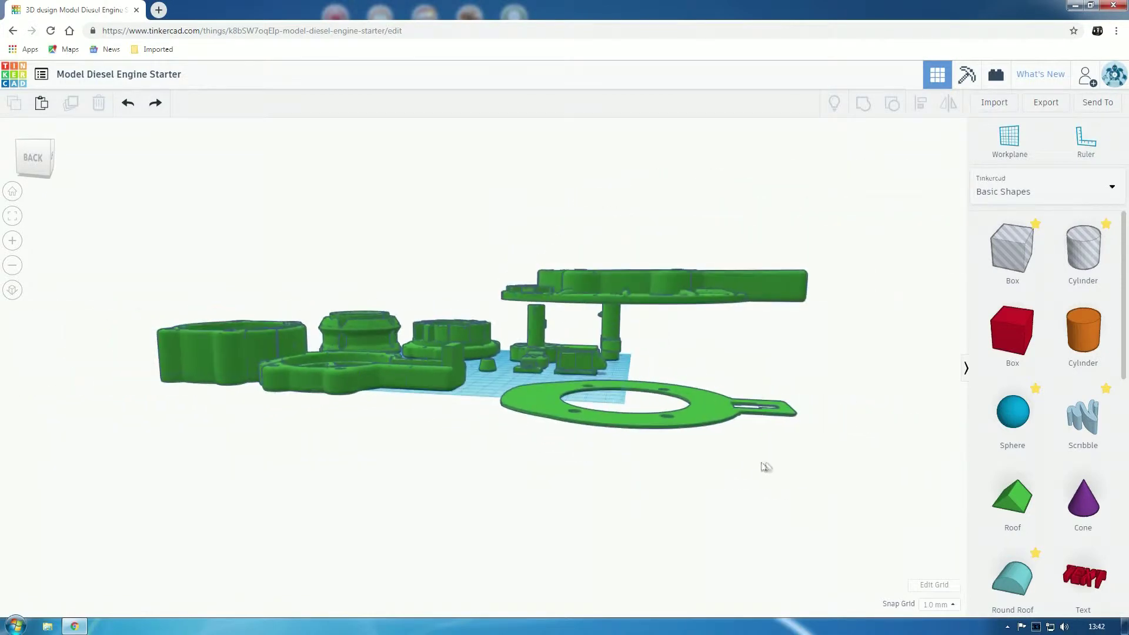
{"action": "right_click_drag", "start_coordinate": [769, 462], "coordinate": [754, 422]}
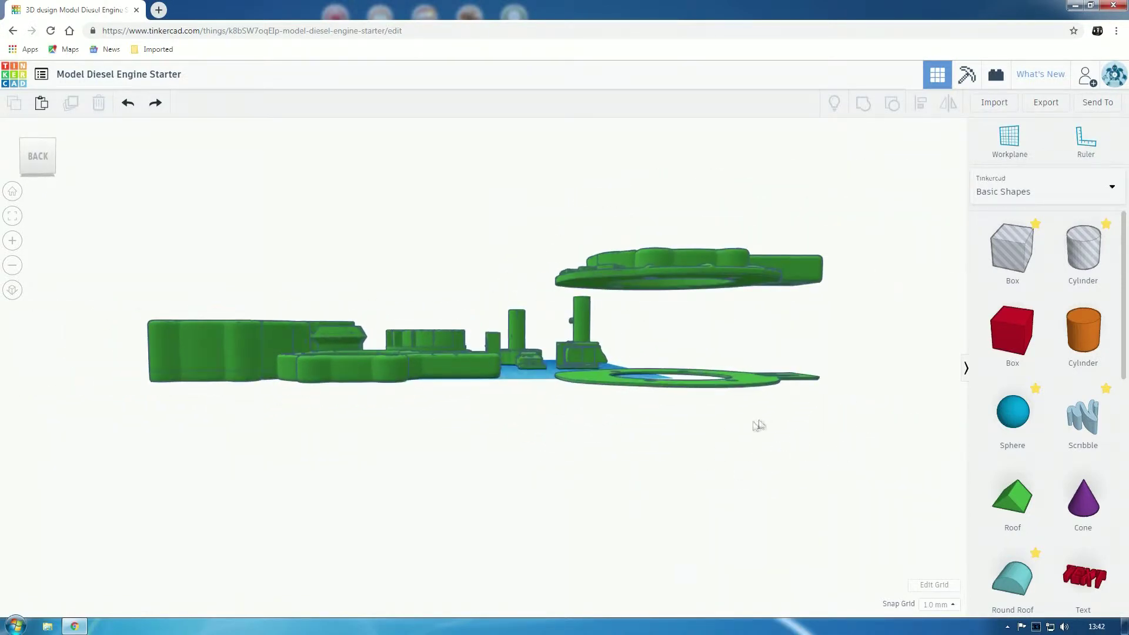
{"action": "left_click", "coordinate": [743, 385]}
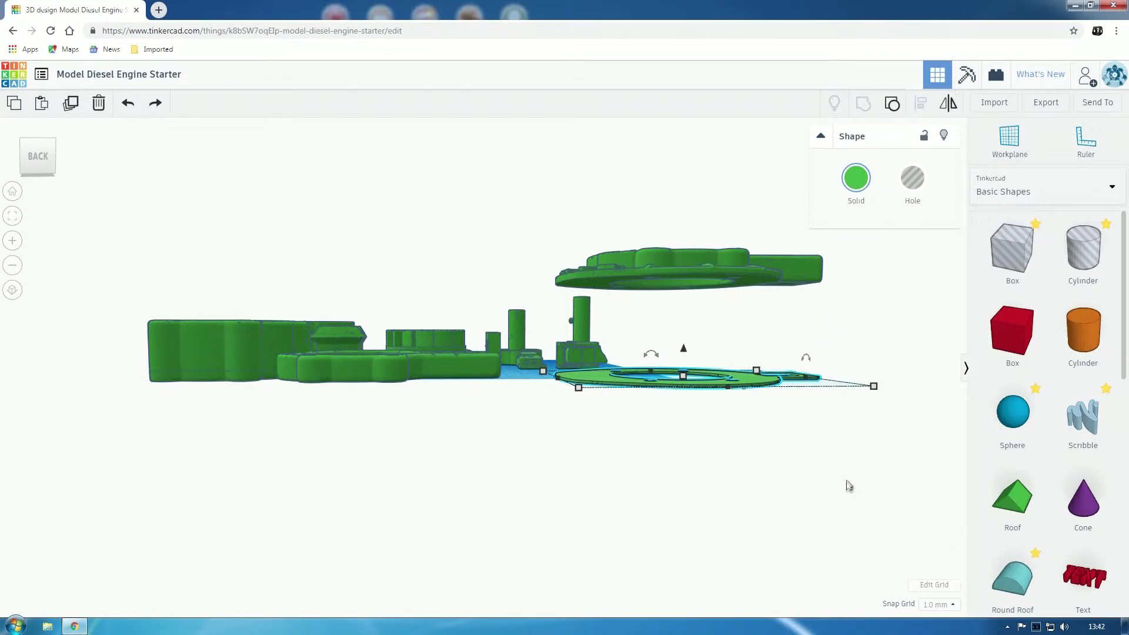
{"action": "left_click", "coordinate": [940, 605]}
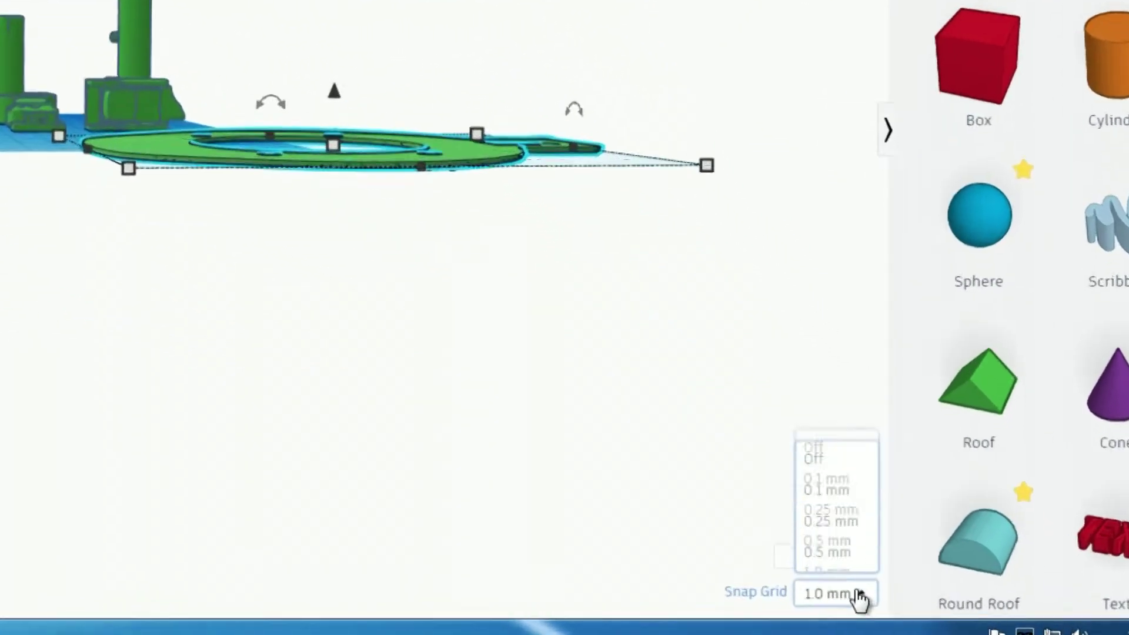
{"action": "left_click", "coordinate": [706, 360]}
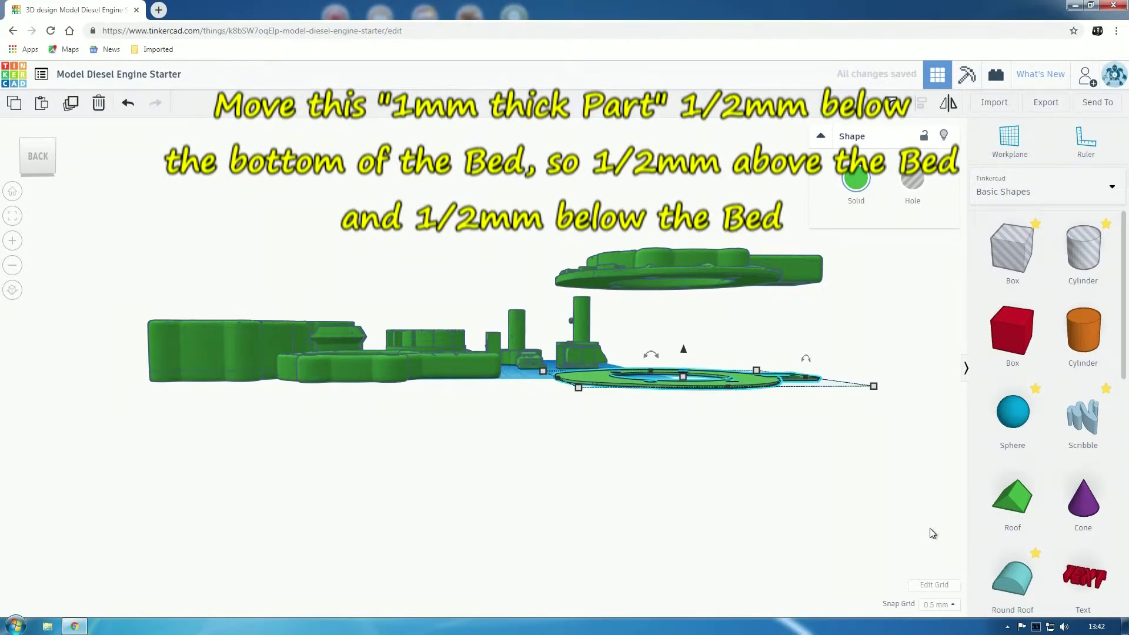
Step: Drop the raised full DANGER ring part onto the workplane, over the thin slice
{"action": "scroll", "coordinate": [840, 517], "scroll_direction": "up", "scroll_amount": 8}
{"action": "right_click_drag", "start_coordinate": [847, 481], "coordinate": [762, 528]}
{"action": "left_click", "coordinate": [762, 528]}
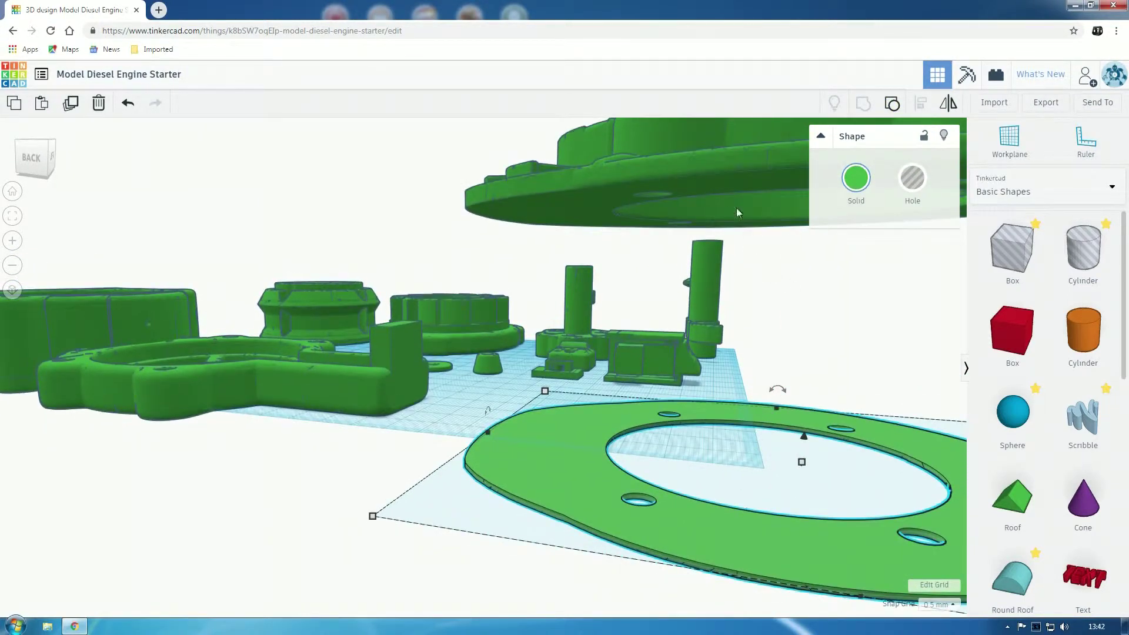
{"action": "left_click", "coordinate": [745, 178]}
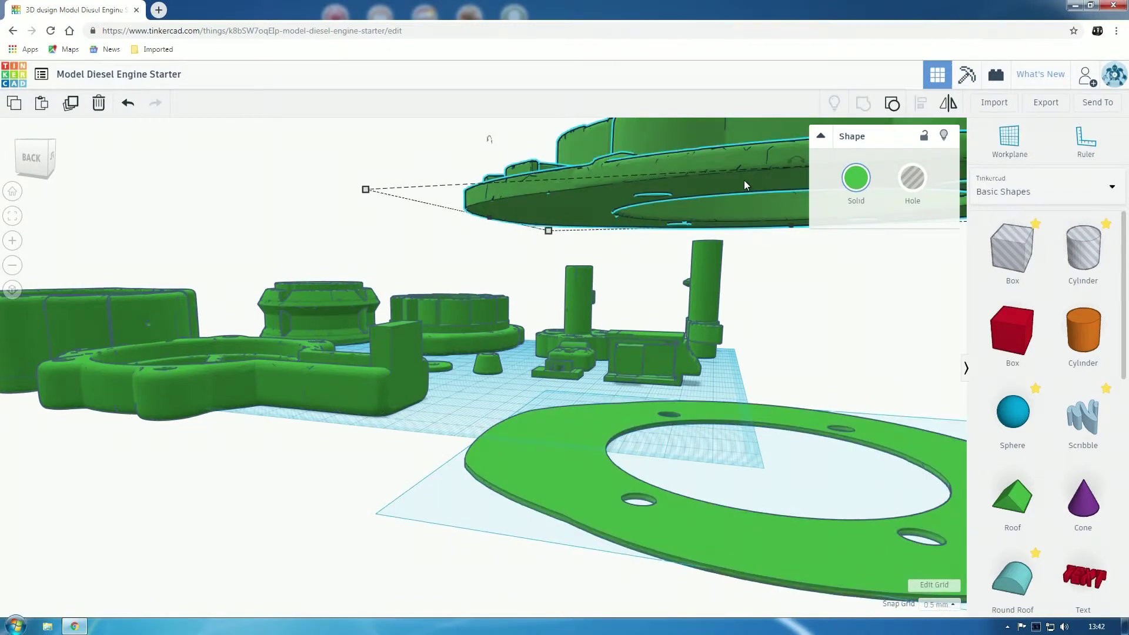
{"action": "key", "text": "d"}
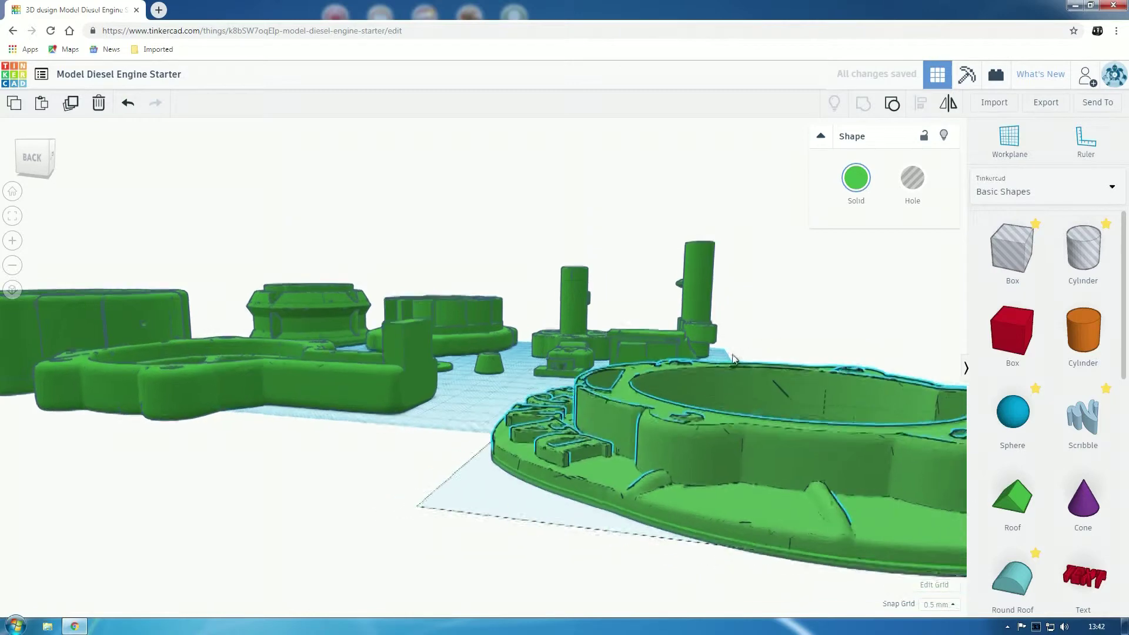
Step: Set the snap grid to 0.1 mm for fine height adjustment of the full DANGER ring part
{"action": "right_click_drag", "start_coordinate": [735, 359], "coordinate": [622, 348]}
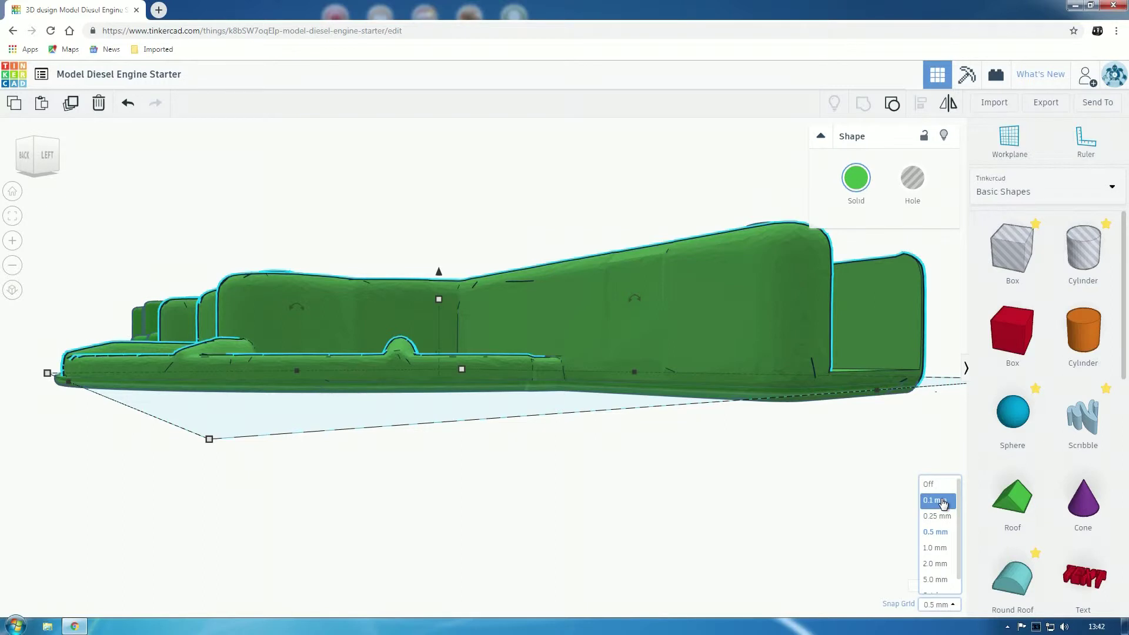
{"action": "left_click", "coordinate": [943, 503]}
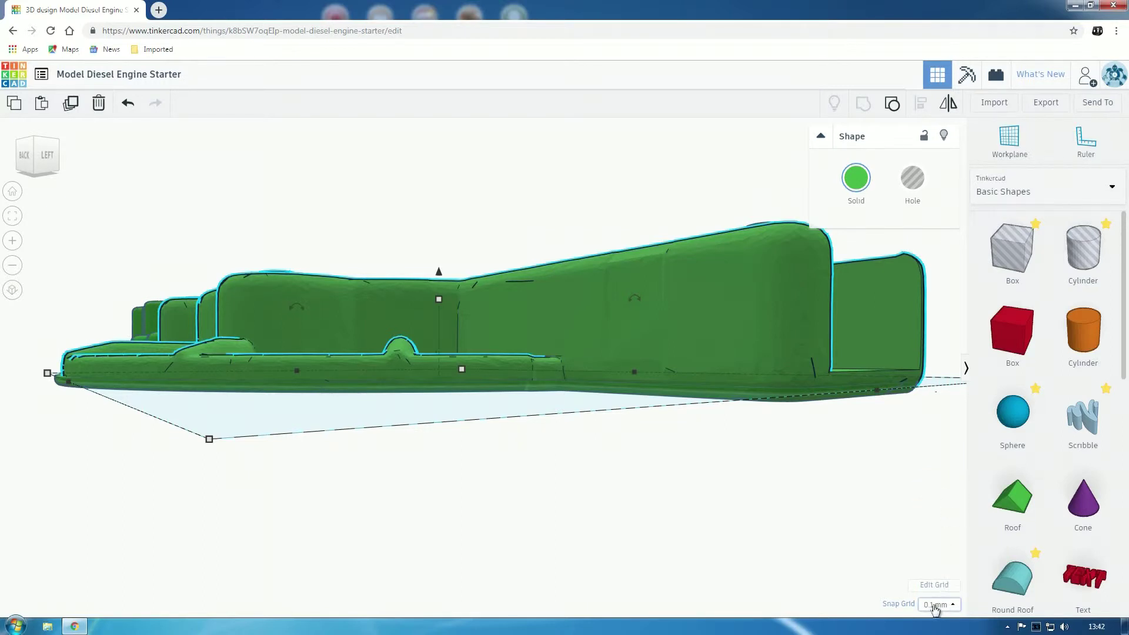
{"action": "right_click_drag", "start_coordinate": [690, 508], "coordinate": [774, 512]}
{"action": "left_click", "coordinate": [774, 509]}
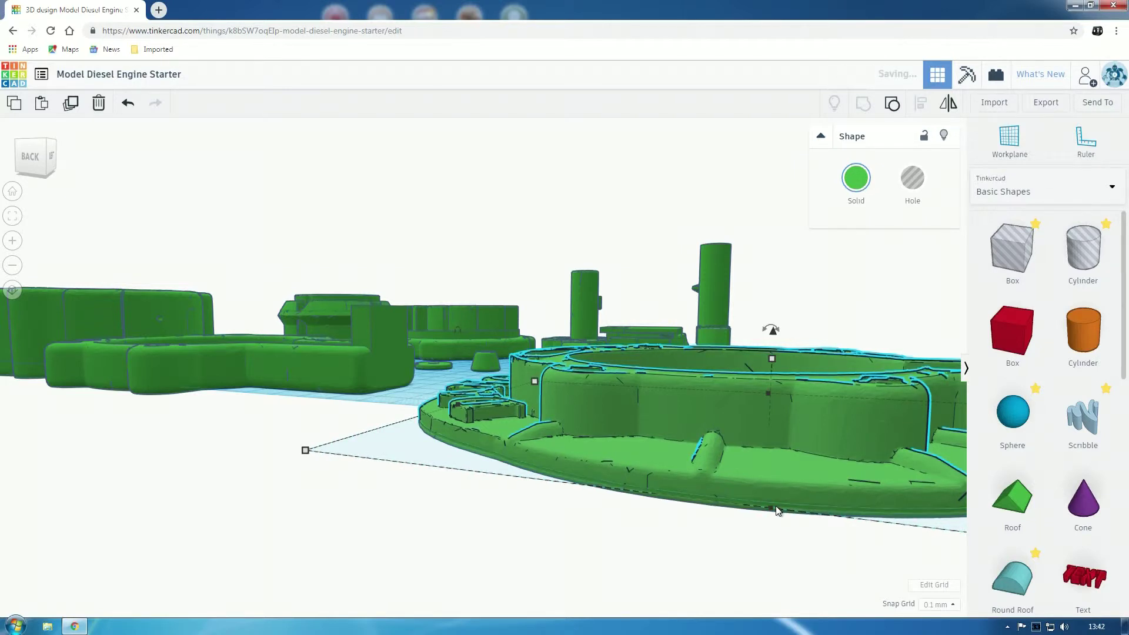
Step: Select the full DANGER ring part together with the thin slice beneath it
{"action": "right_click_drag", "start_coordinate": [776, 506], "coordinate": [618, 504]}
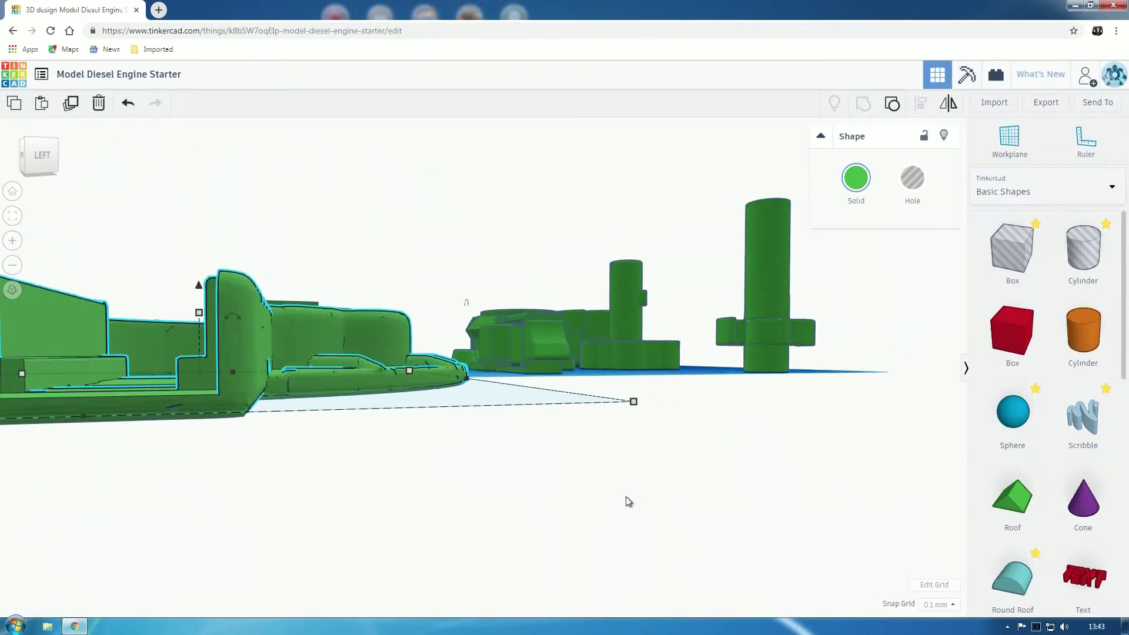
{"action": "right_click_drag", "start_coordinate": [628, 501], "coordinate": [809, 559]}
{"action": "left_click_drag", "start_coordinate": [527, 384], "coordinate": [577, 423]}
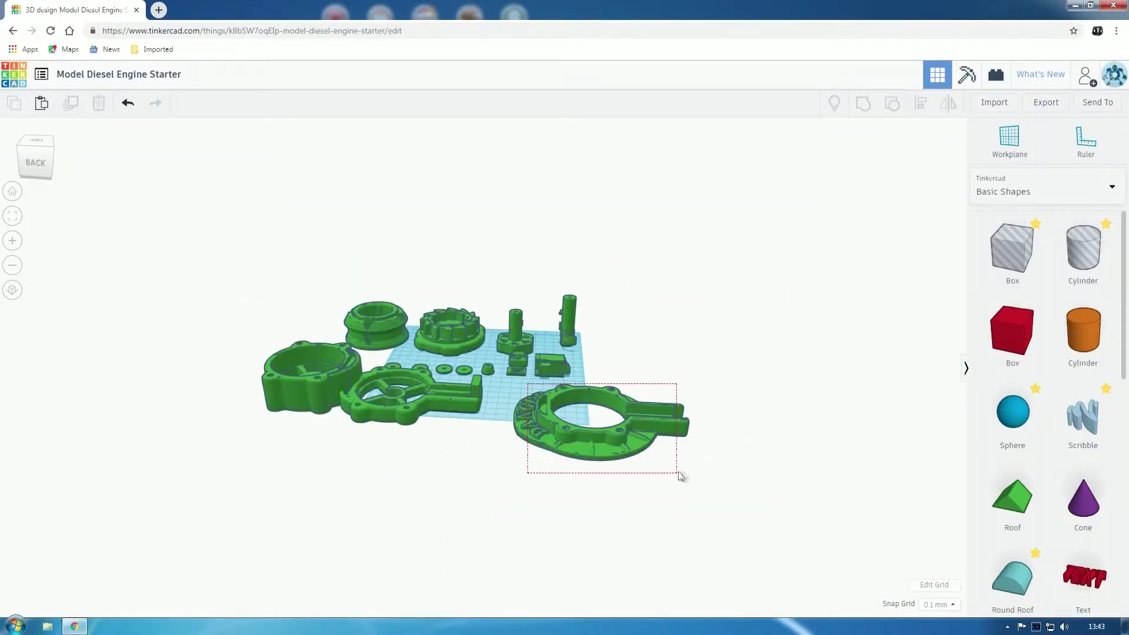
{"action": "left_click_drag", "start_coordinate": [704, 480], "coordinate": [703, 480]}
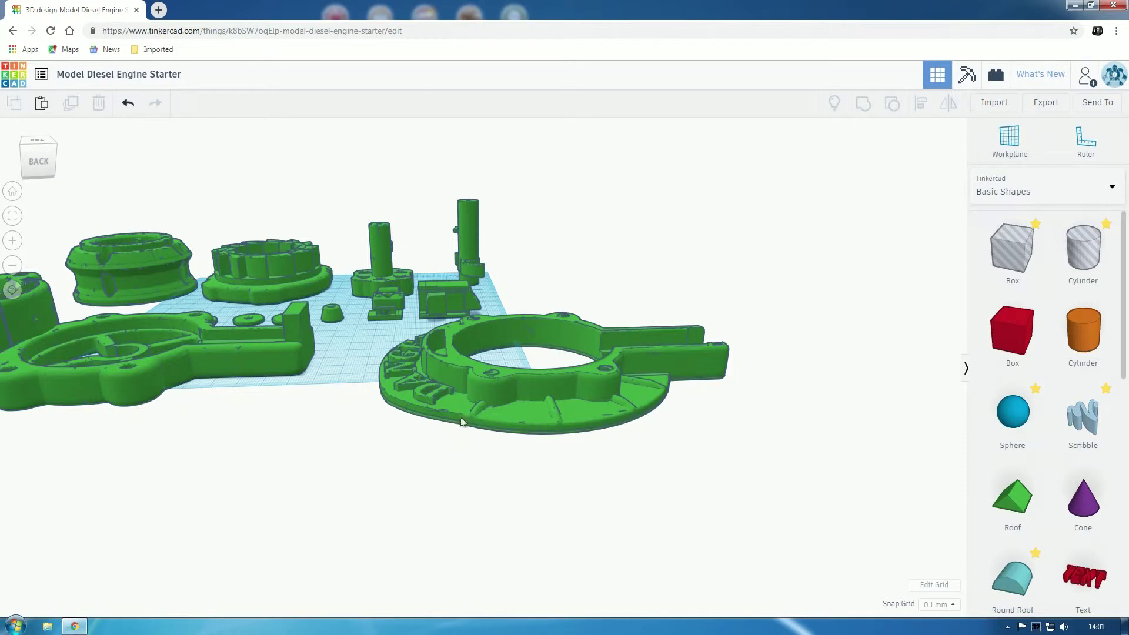
{"action": "right_click_drag", "start_coordinate": [485, 407], "coordinate": [679, 361]}
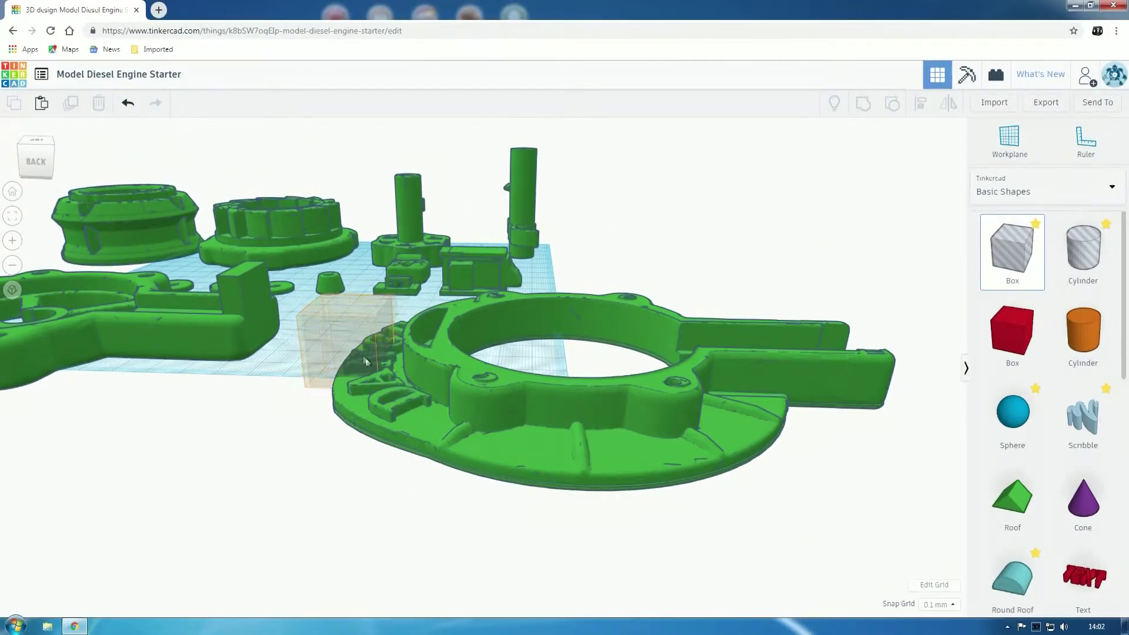
Step: Place a box hole at the DANGER ring part and enlarge it until it encloses the ring's whole footprint
{"action": "left_click_drag", "start_coordinate": [364, 360], "coordinate": [1021, 550]}
{"action": "right_click_drag", "start_coordinate": [962, 555], "coordinate": [612, 515]}
{"action": "key", "text": "Down"}
{"action": "key", "text": "Down"}
{"action": "key", "text": "Down"}
{"action": "key", "text": "Down"}
{"action": "key", "text": "Down"}
{"action": "key", "text": "Down"}
{"action": "key", "text": "Down"}
{"action": "key", "text": "Down"}
{"action": "key", "text": "Down"}
{"action": "key", "text": "Down"}
{"action": "key", "text": "Down"}
{"action": "key", "text": "Down"}
{"action": "key", "text": "Down"}
{"action": "key", "text": "Down"}
{"action": "key", "text": "Down"}
{"action": "key", "text": "Down"}
{"action": "key", "text": "Down"}
{"action": "key", "text": "Down"}
{"action": "key", "text": "Down"}
{"action": "key", "text": "Down"}
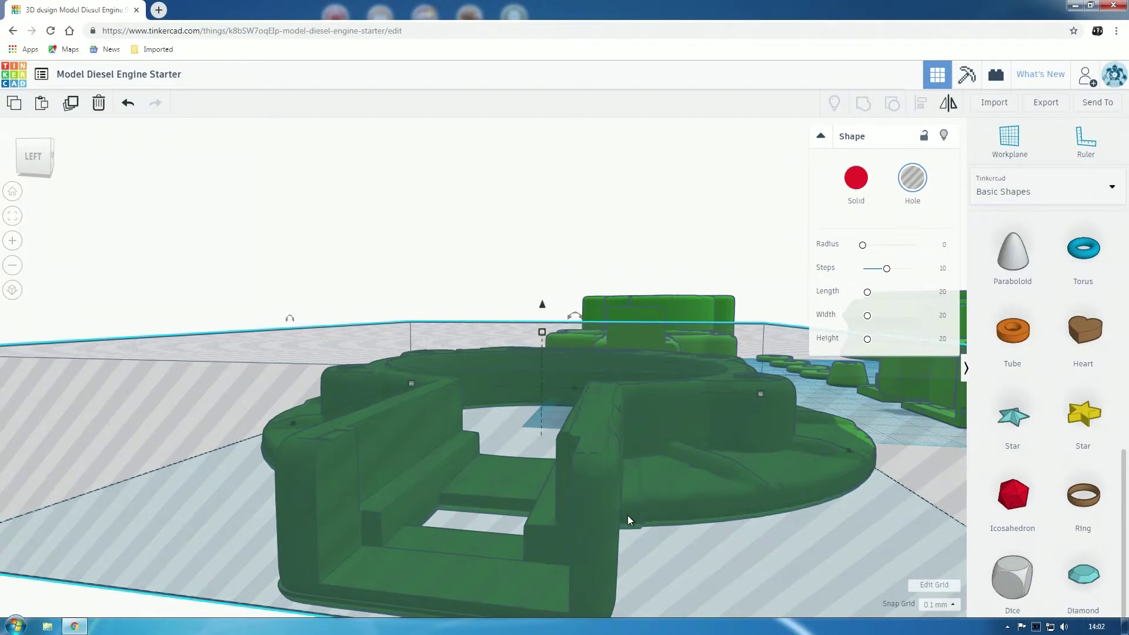
{"action": "right_click_drag", "start_coordinate": [627, 515], "coordinate": [629, 480]}
{"action": "left_click_drag", "start_coordinate": [495, 462], "coordinate": [471, 486]}
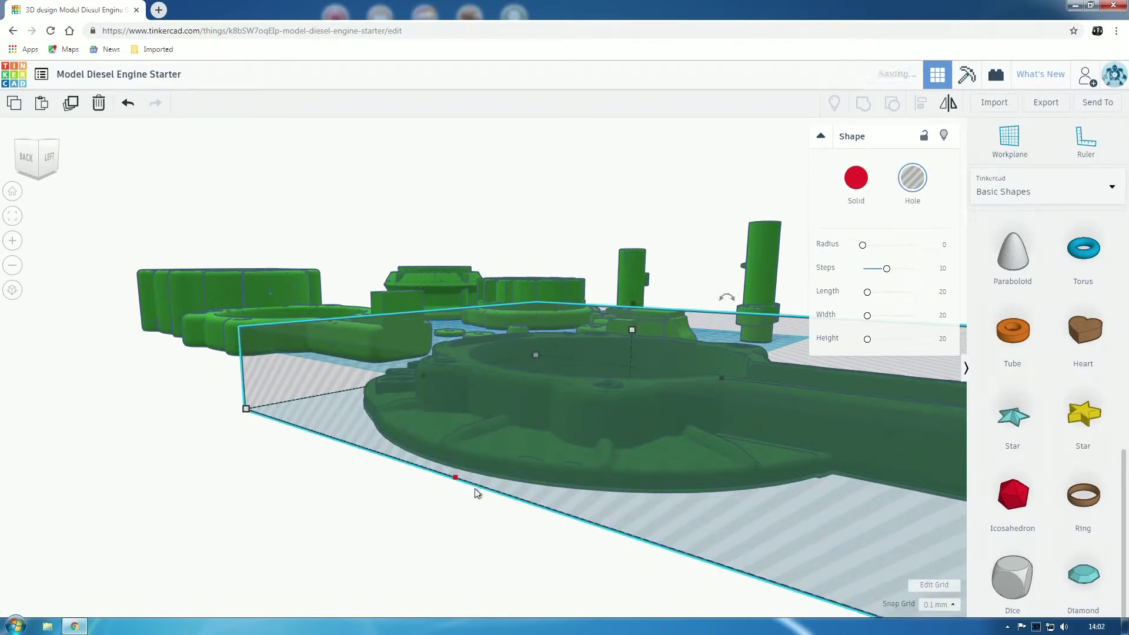
{"action": "right_click_drag", "start_coordinate": [477, 493], "coordinate": [625, 497]}
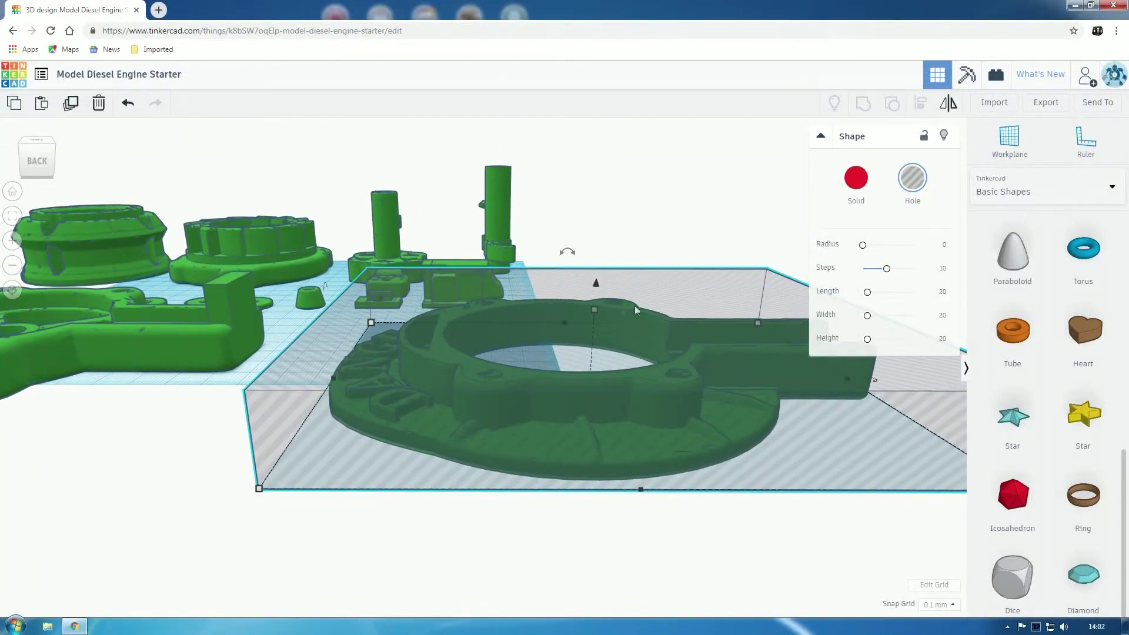
Step: Try a height of 25 mm for the box hole around the DANGER ring part
{"action": "mouse_move", "coordinate": [600, 310]}
{"action": "right_click_drag", "start_coordinate": [600, 309], "coordinate": [621, 333]}
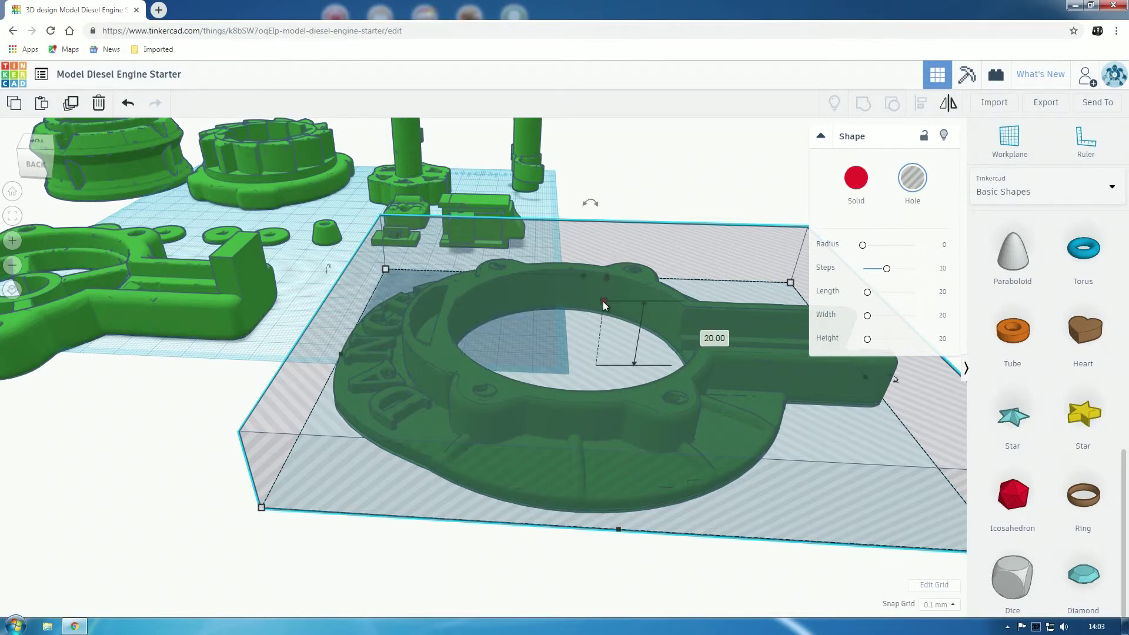
{"action": "left_click_drag", "start_coordinate": [600, 298], "coordinate": [646, 286]}
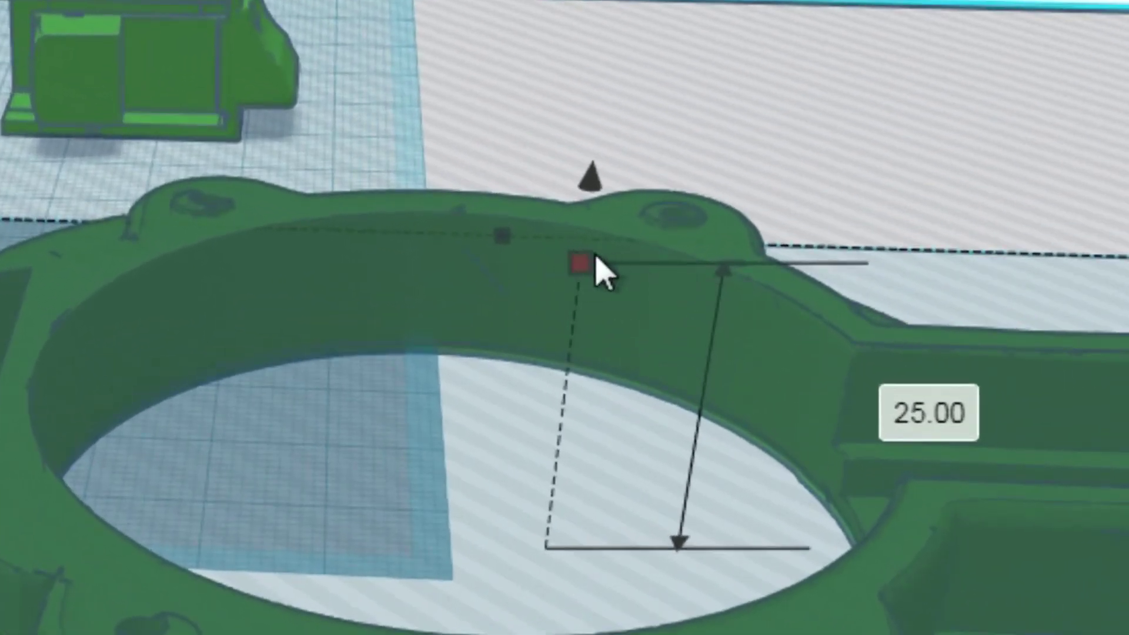
{"action": "left_click_drag", "start_coordinate": [582, 264], "coordinate": [604, 450]}
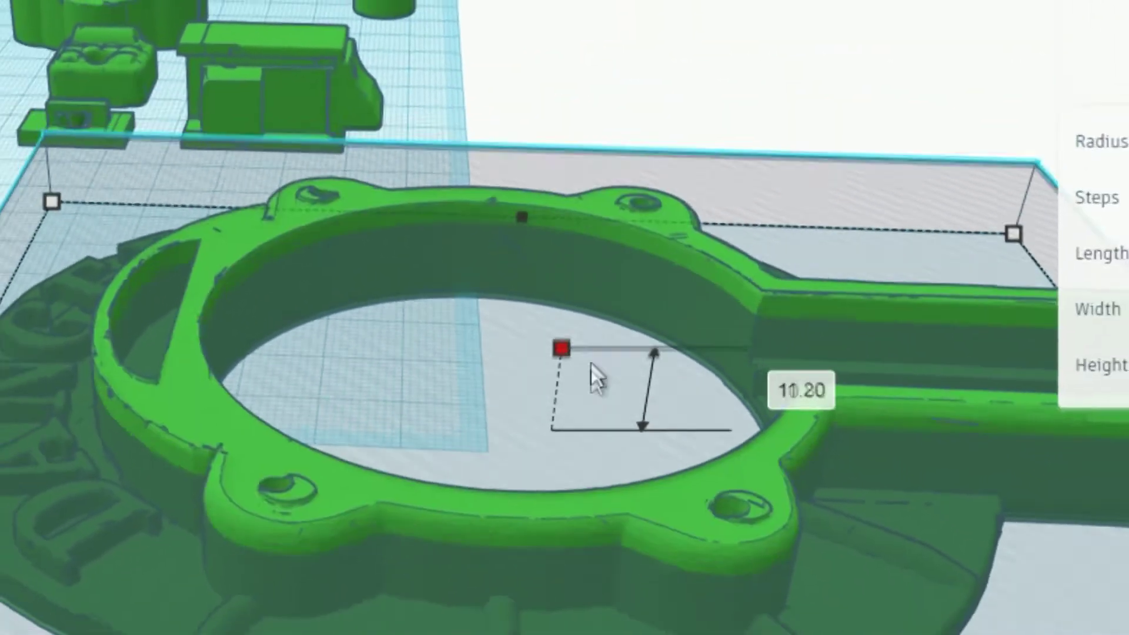
{"action": "left_click_drag", "start_coordinate": [592, 366], "coordinate": [695, 246]}
{"action": "right_click_drag", "start_coordinate": [654, 341], "coordinate": [443, 369]}
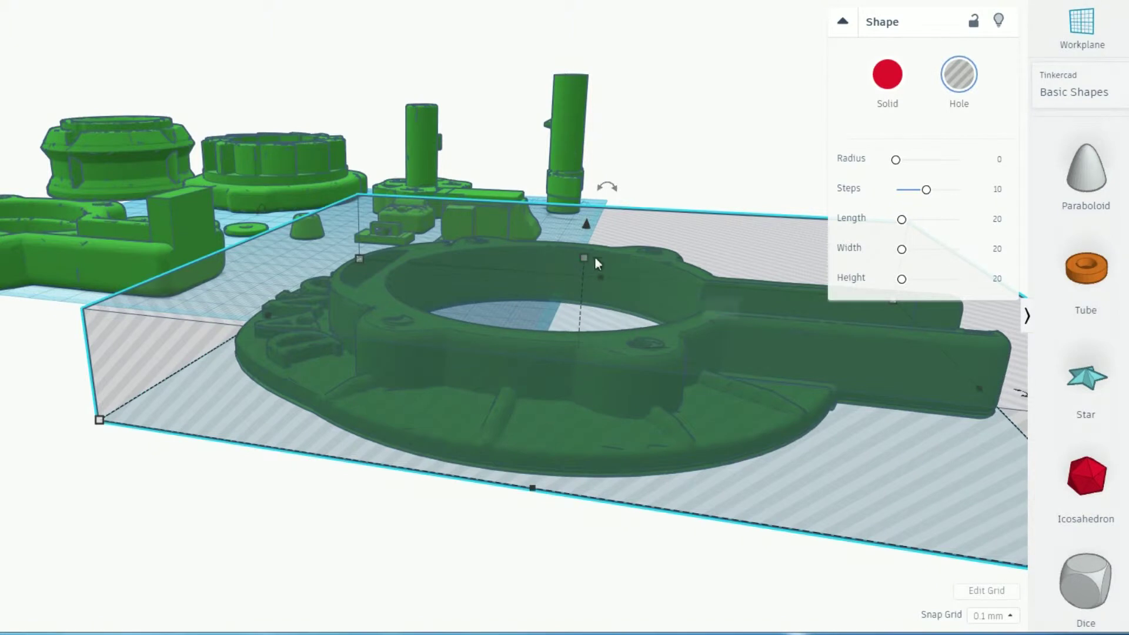
Step: Pull the box hole's top down through the workplane so that the box extends below the DANGER ring part
{"action": "left_click_drag", "start_coordinate": [584, 258], "coordinate": [623, 520]}
{"action": "right_click_drag", "start_coordinate": [622, 519], "coordinate": [635, 372]}
{"action": "left_click", "coordinate": [635, 372]}
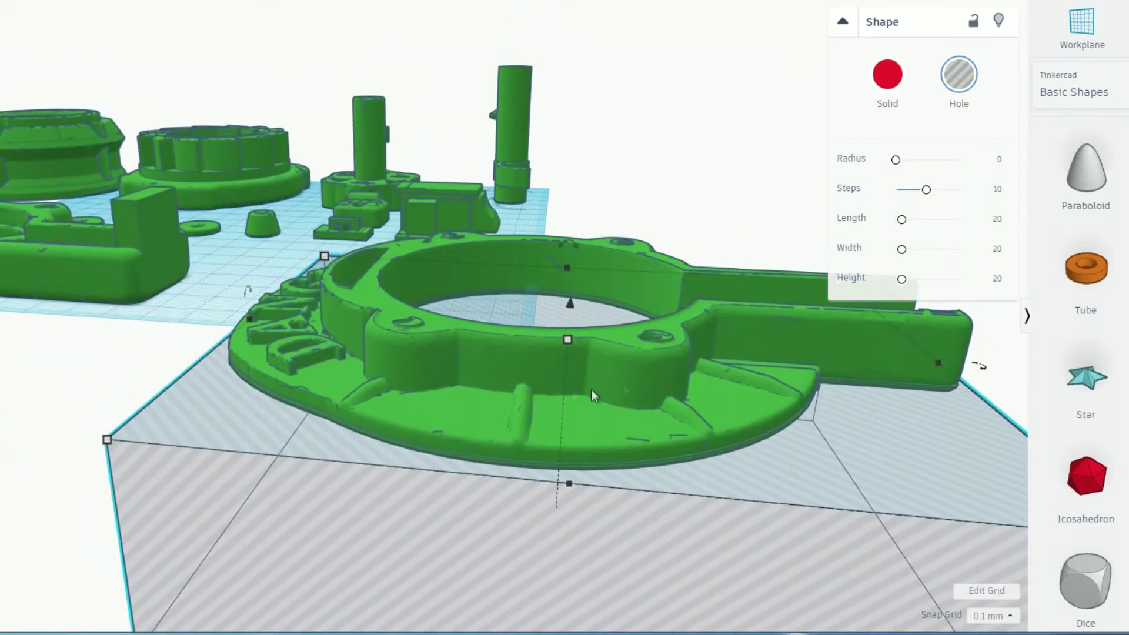
Step: Group the DANGER ring part with the box hole beneath it to cut its underside flat
{"action": "left_click", "coordinate": [635, 388]}
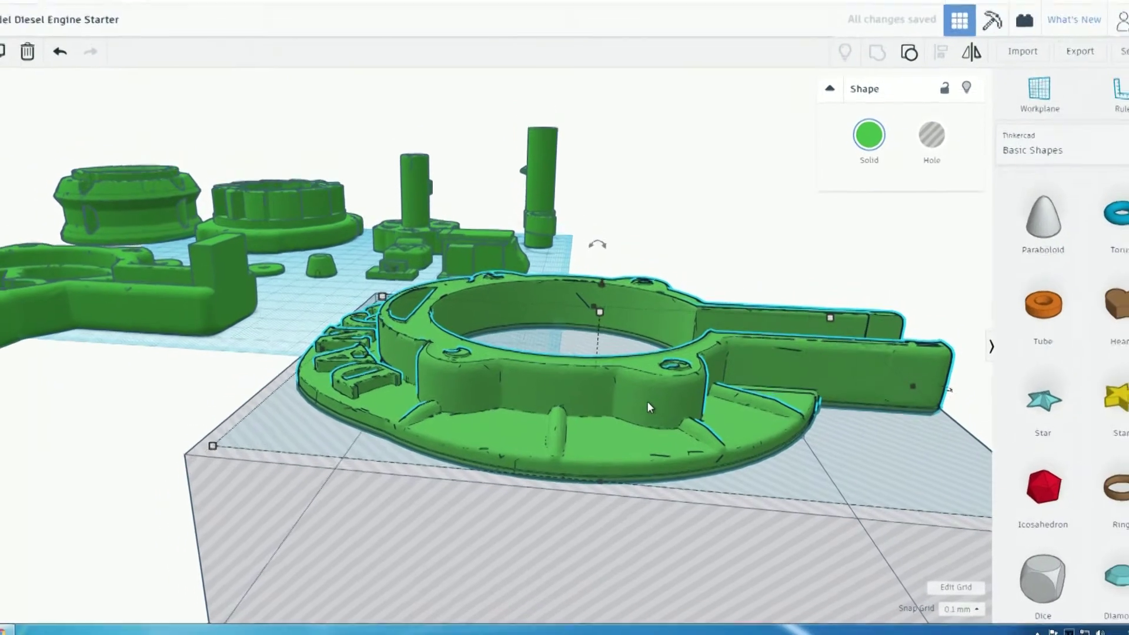
{"action": "right_click_drag", "start_coordinate": [647, 401], "coordinate": [824, 458]}
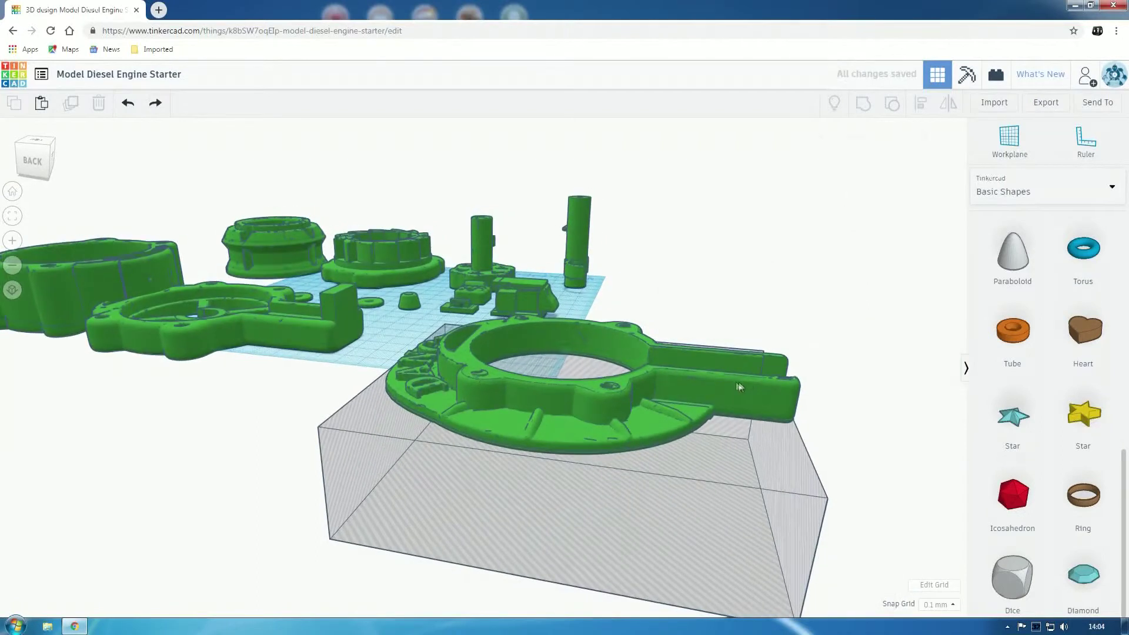
{"action": "left_click", "coordinate": [740, 403]}
{"action": "left_click", "coordinate": [736, 441], "text": "shift"}
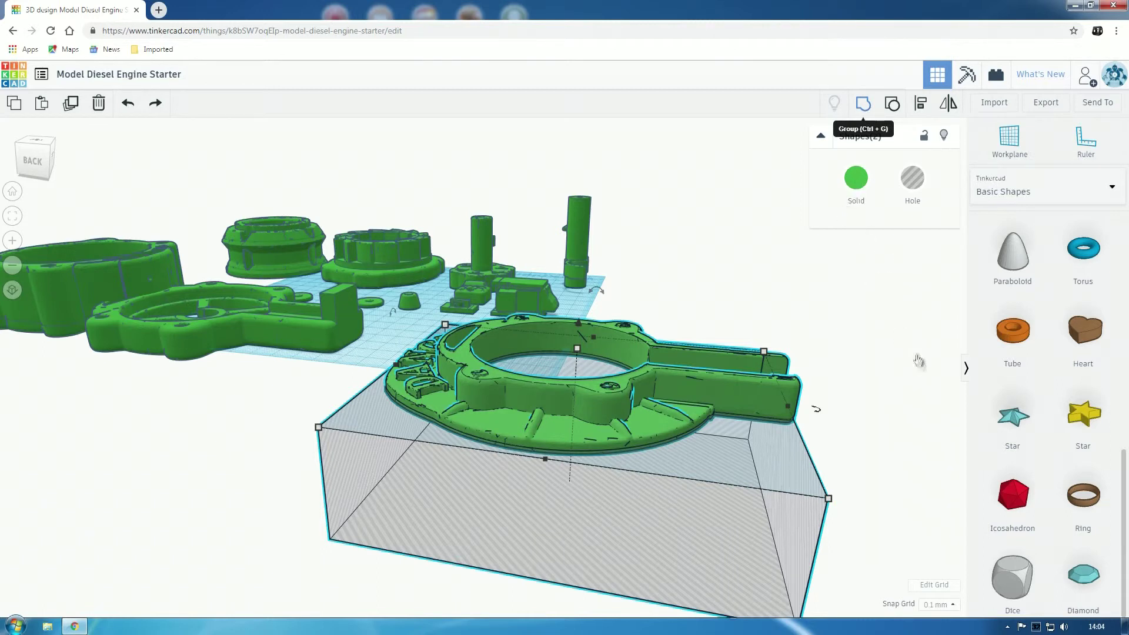
{"action": "key", "text": "ctrl+g"}
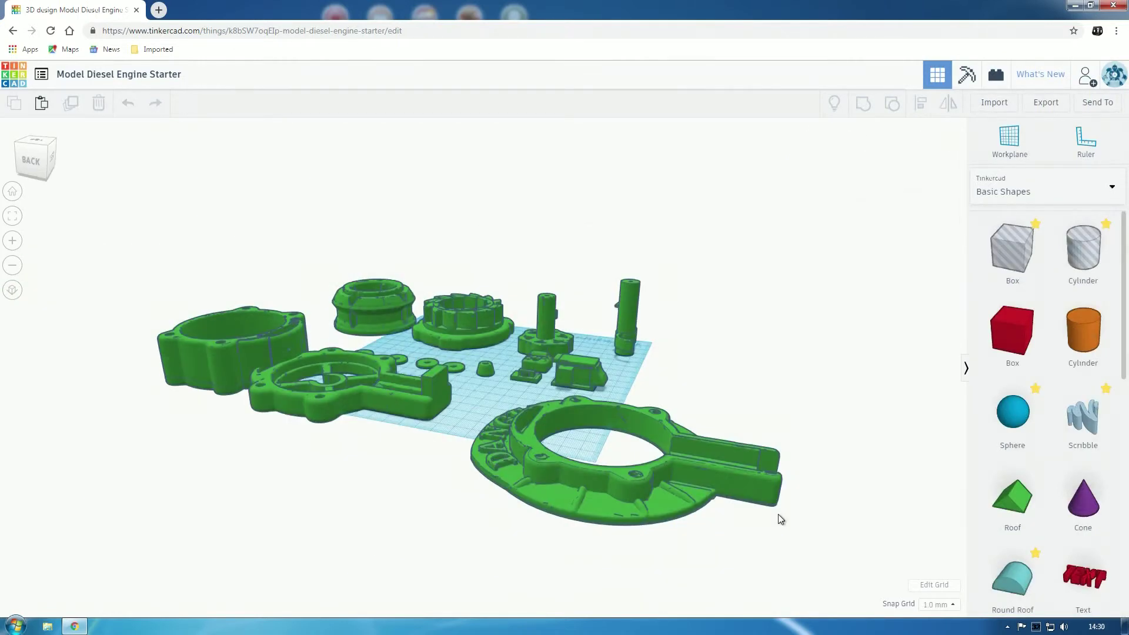
Step: Move the DANGER ring part back across the workplane toward the row of other engine parts
{"action": "right_click_drag", "start_coordinate": [735, 507], "coordinate": [929, 488]}
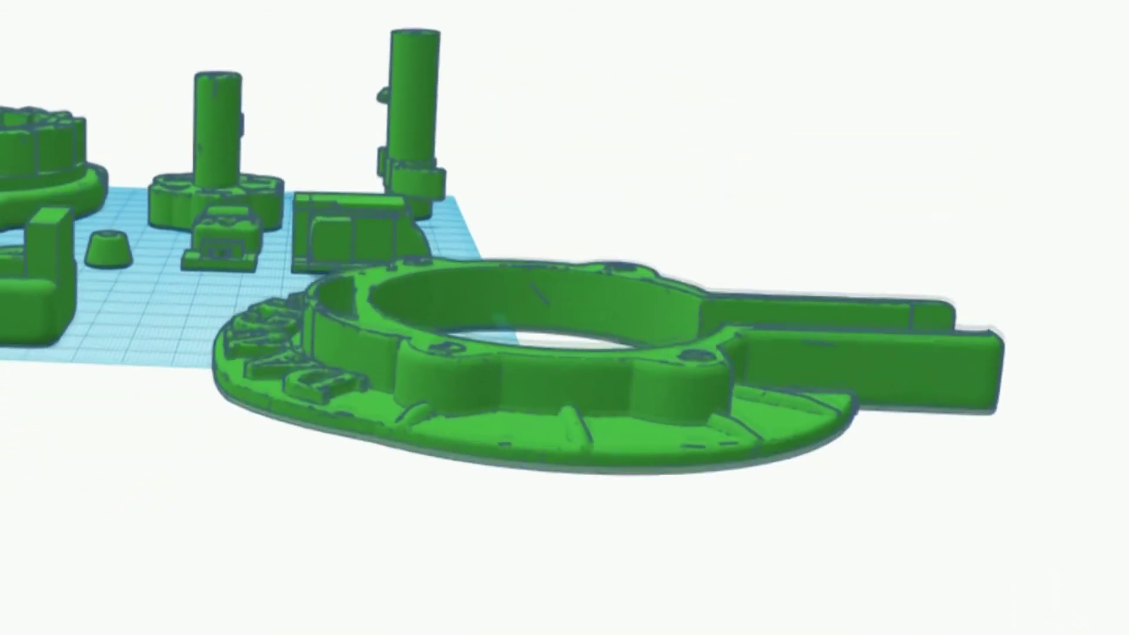
{"action": "right_click_drag", "start_coordinate": [723, 470], "coordinate": [762, 481]}
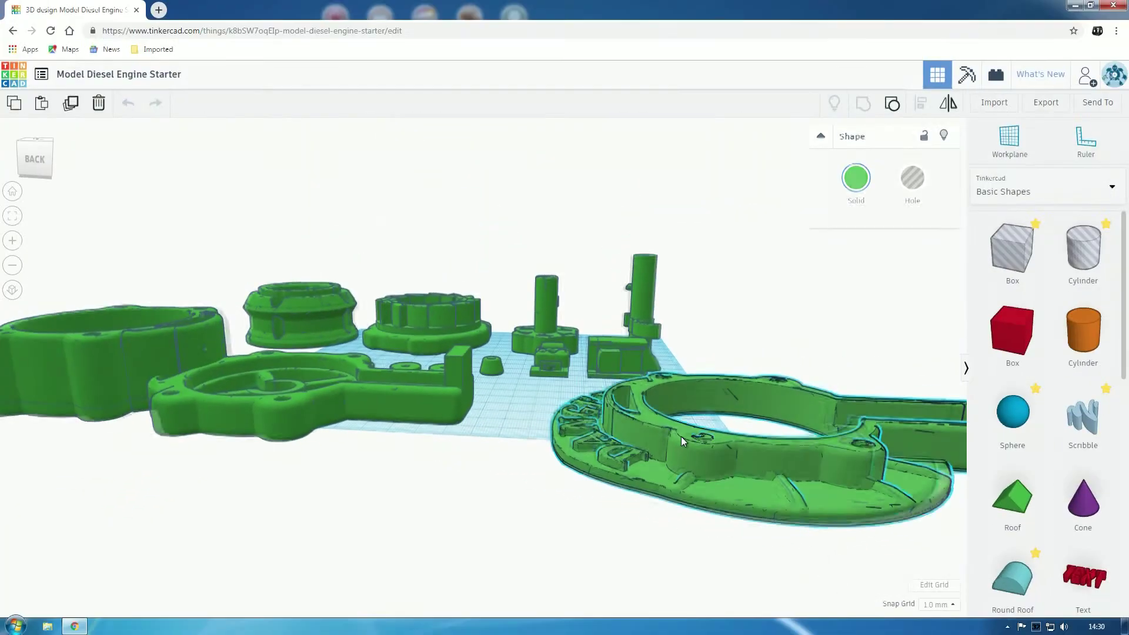
{"action": "left_click", "coordinate": [527, 364]}
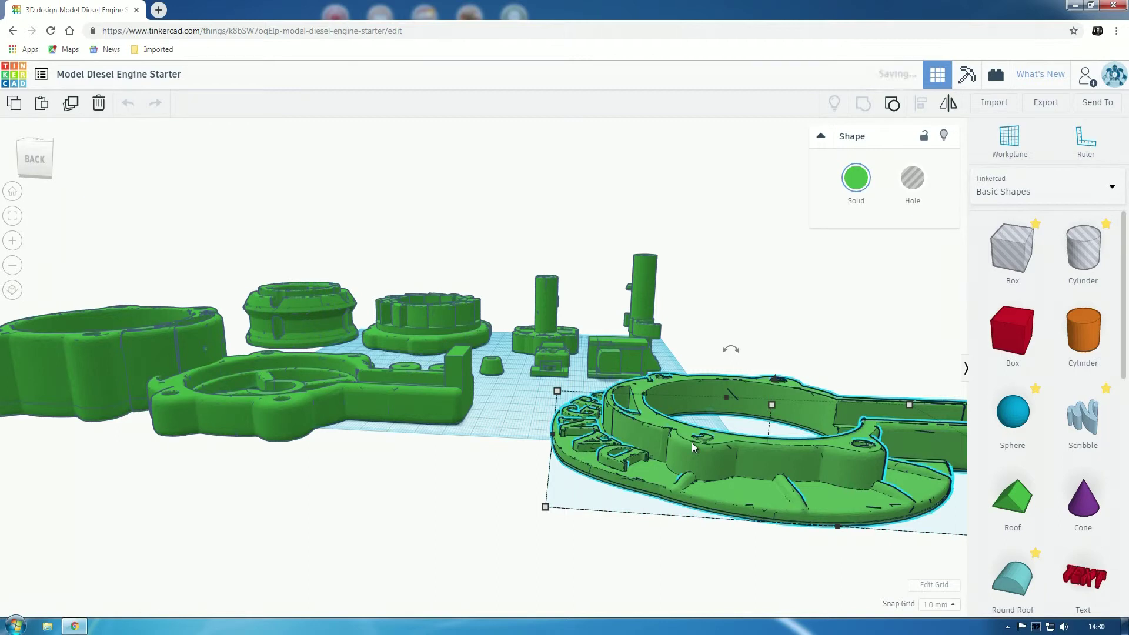
{"action": "scroll", "coordinate": [697, 446], "scroll_direction": "down", "scroll_amount": 5}
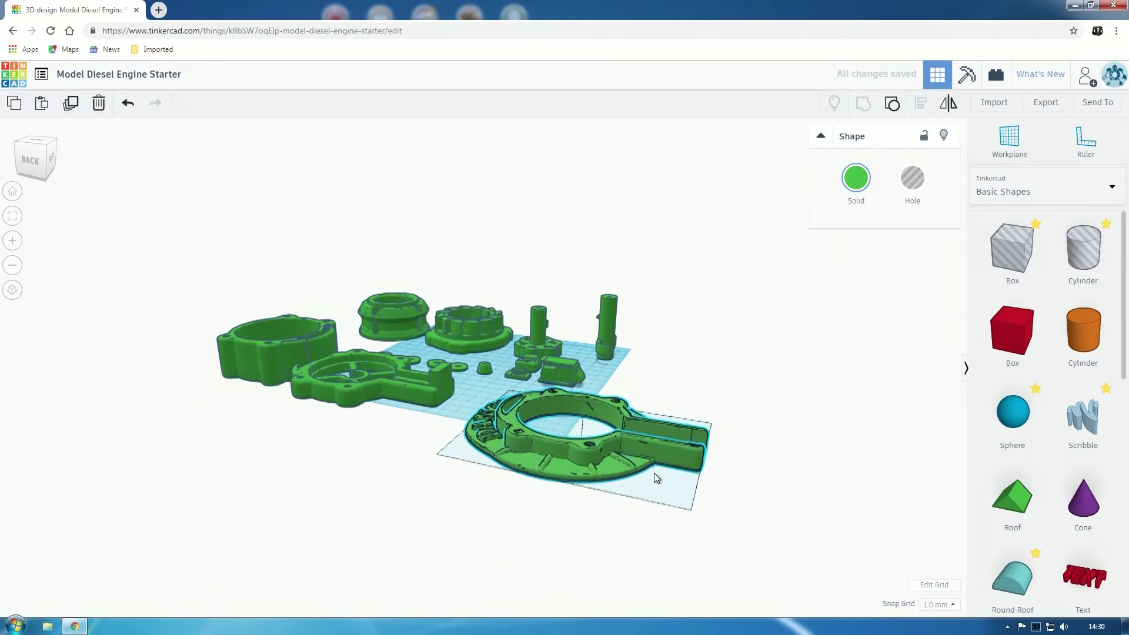
{"action": "right_click_drag", "start_coordinate": [654, 473], "coordinate": [746, 478]}
{"action": "scroll", "coordinate": [742, 471], "scroll_direction": "up", "scroll_amount": 5}
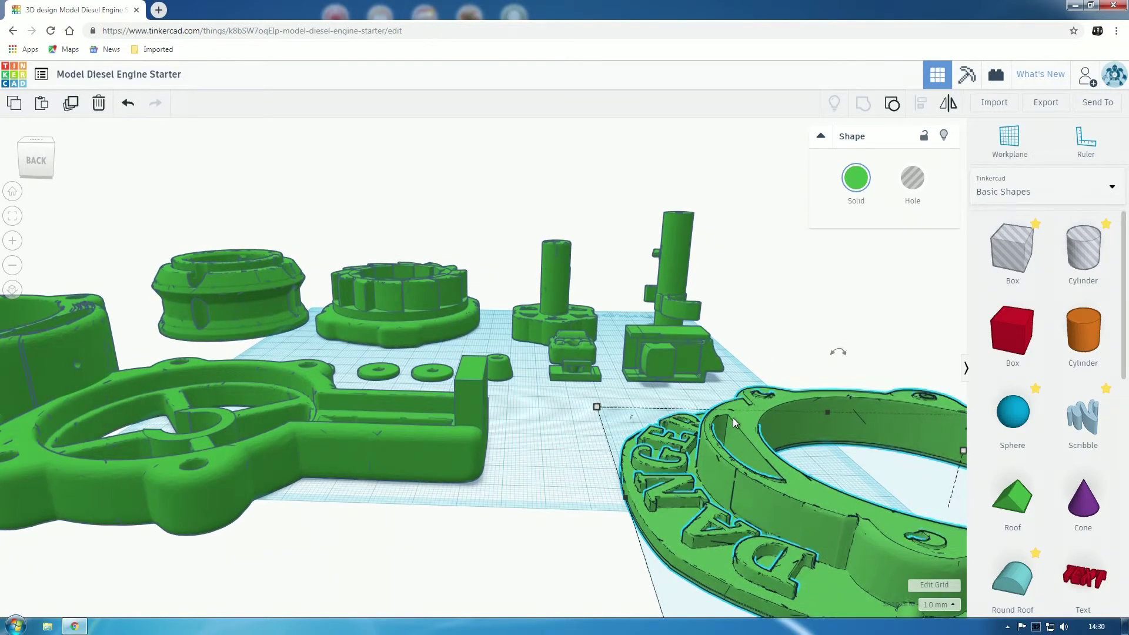
{"action": "key", "text": "Up"}
{"action": "key", "text": "Up"}
{"action": "key", "text": "Up"}
{"action": "key", "text": "Up"}
{"action": "key", "text": "Up"}
{"action": "key", "text": "Up"}
{"action": "key", "text": "Up"}
{"action": "key", "text": "Up"}
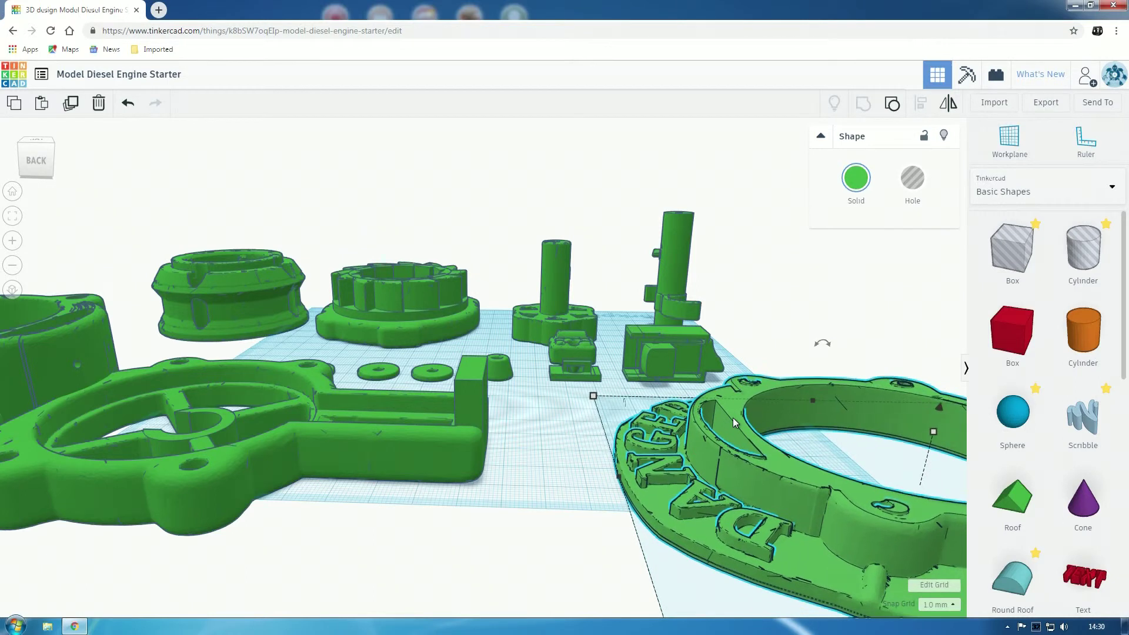
{"action": "key", "text": "Up"}
{"action": "key", "text": "Up"}
{"action": "key", "text": "Up"}
{"action": "key", "text": "Up"}
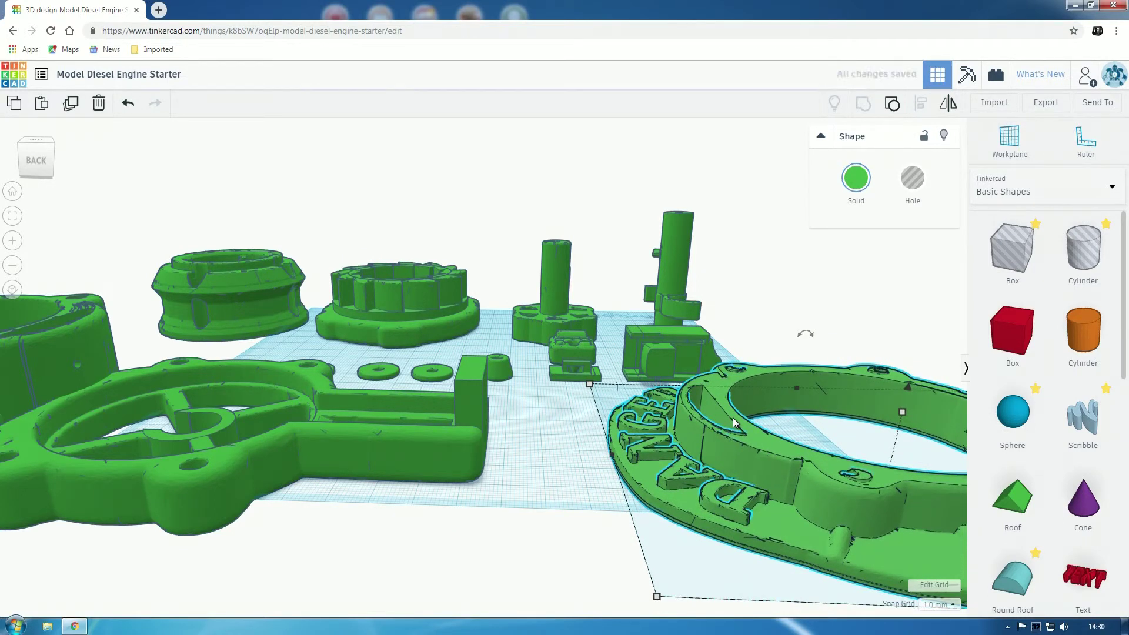
{"action": "key", "text": "Up"}
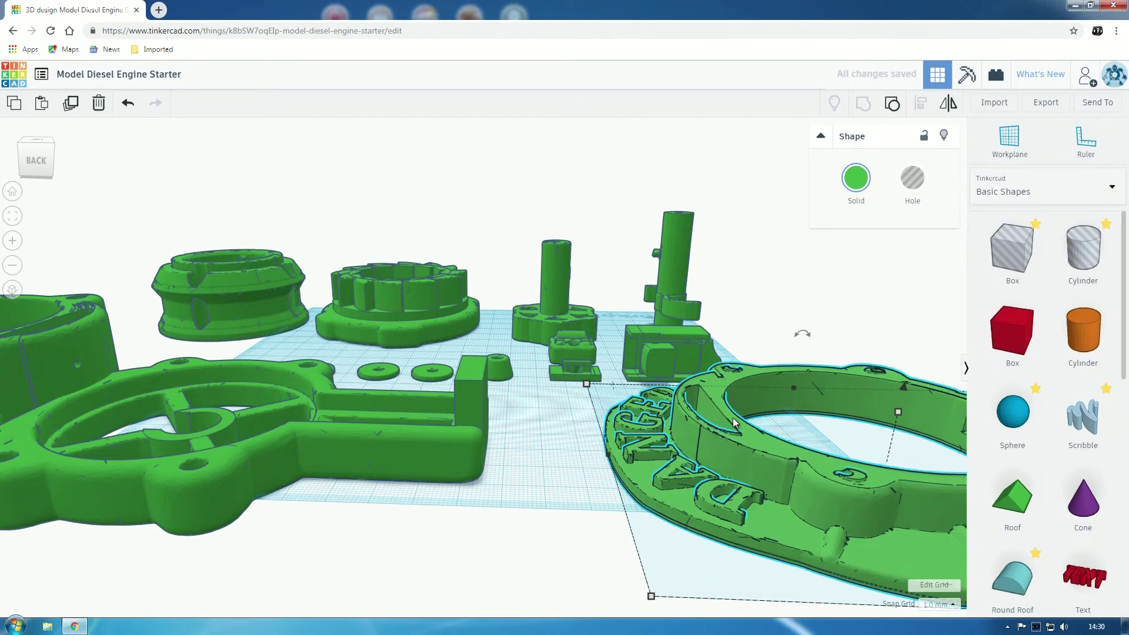
Step: Shift the DANGER ring part sideways, closer to the spoked ring part, and fine-adjust its position
{"action": "key", "text": "shift+Left"}
{"action": "key", "text": "shift+Left"}
{"action": "key", "text": "shift+Left"}
{"action": "key", "text": "Right"}
{"action": "key", "text": "Right"}
{"action": "key", "text": "Right"}
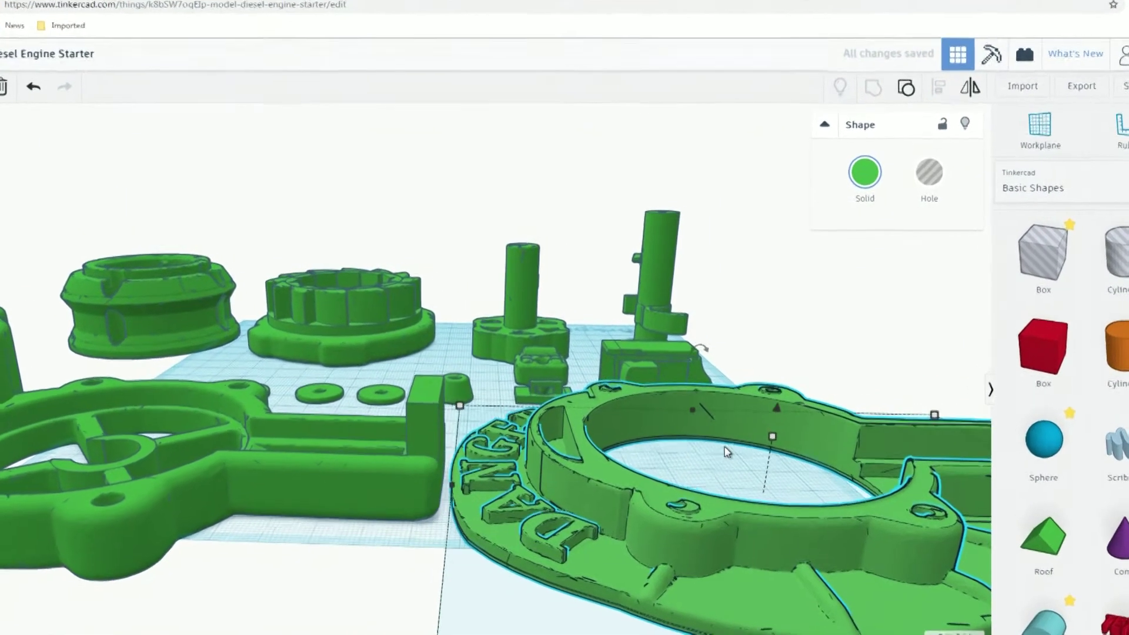
Step: Examine the DANGER ring part's bottom edge and underside from low angles and from below
{"action": "right_click_drag", "start_coordinate": [728, 453], "coordinate": [812, 427]}
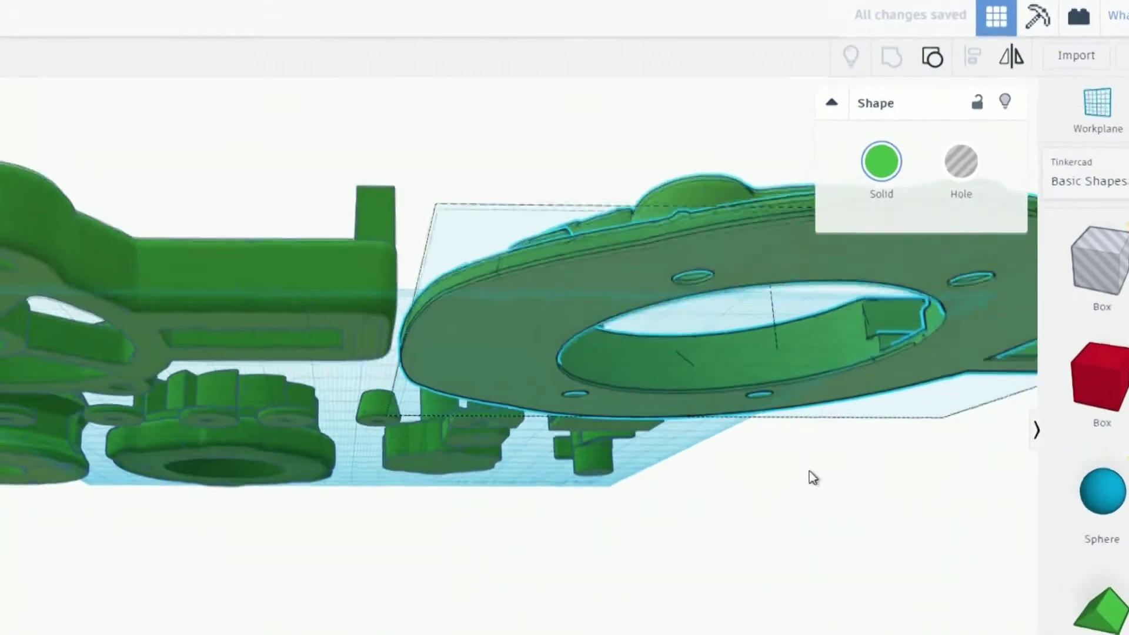
{"action": "right_click_drag", "start_coordinate": [812, 478], "coordinate": [596, 540]}
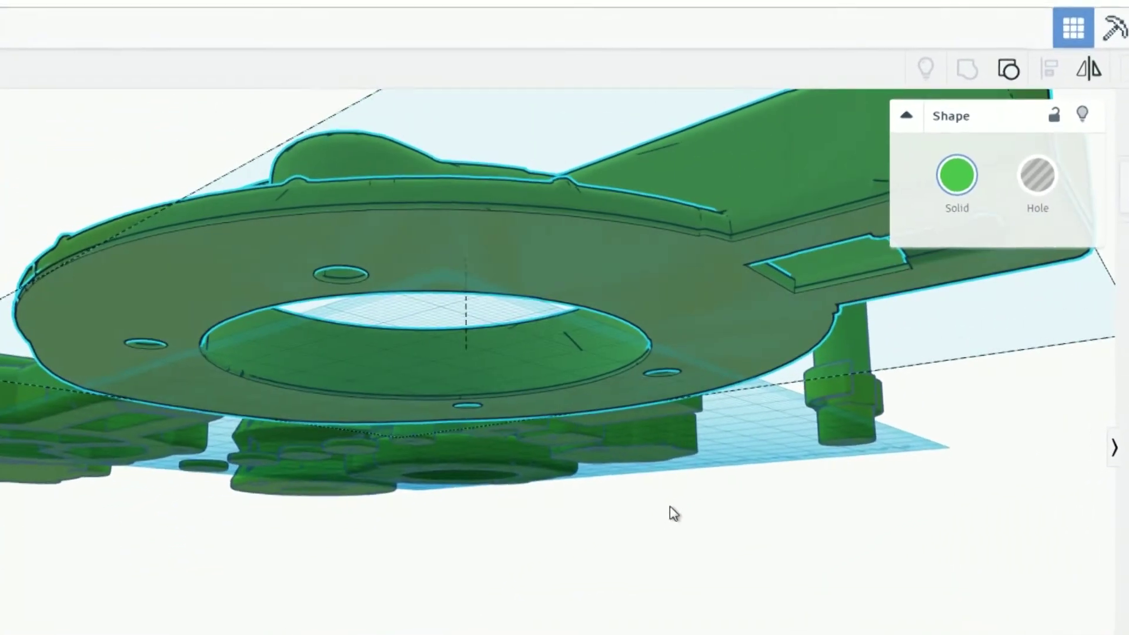
{"action": "right_click_drag", "start_coordinate": [669, 506], "coordinate": [639, 514]}
{"action": "right_click_drag", "start_coordinate": [705, 494], "coordinate": [707, 506]}
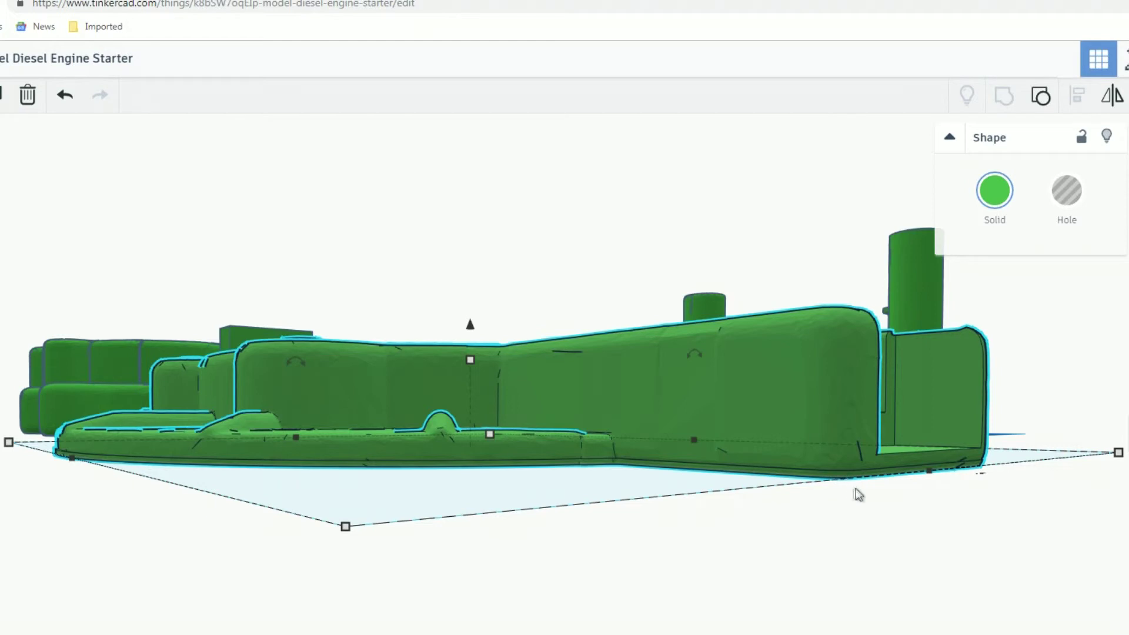
{"action": "right_click_drag", "start_coordinate": [847, 492], "coordinate": [834, 447]}
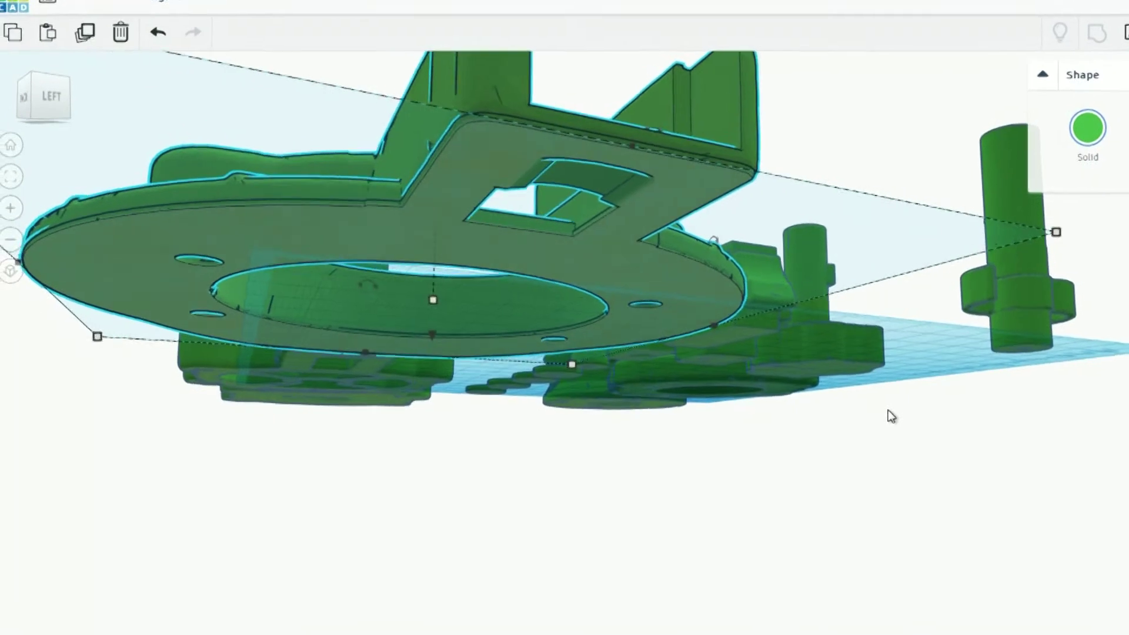
{"action": "scroll", "coordinate": [889, 412], "scroll_direction": "up", "scroll_amount": 2}
{"action": "scroll", "coordinate": [902, 413], "scroll_direction": "down", "scroll_amount": 3}
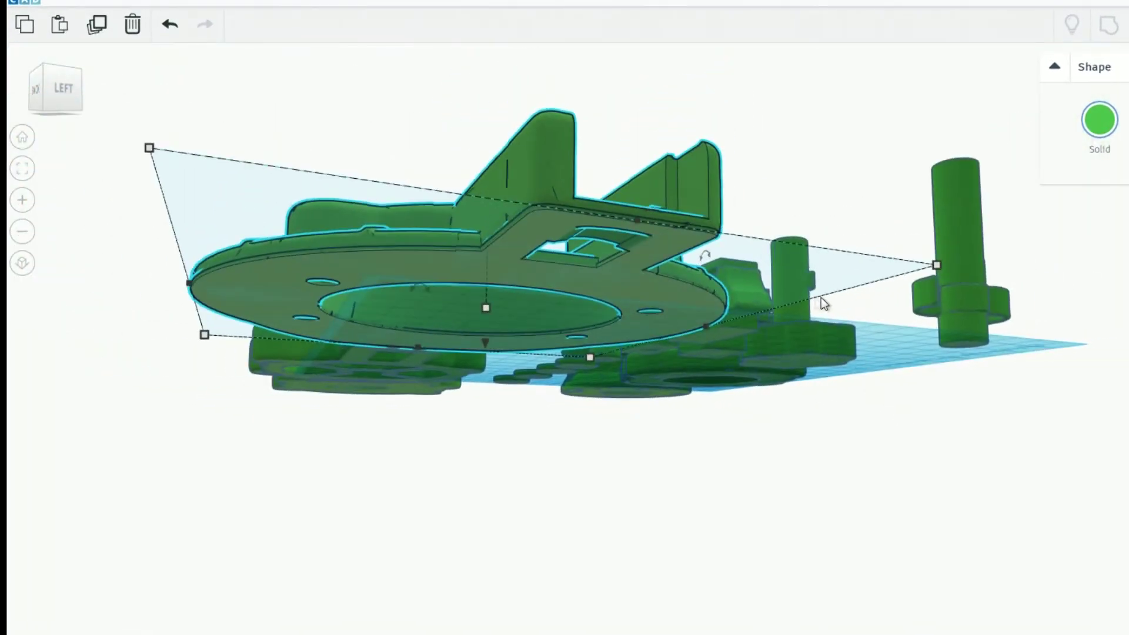
{"action": "right_click_drag", "start_coordinate": [811, 303], "coordinate": [864, 357]}
{"action": "right_click_drag", "start_coordinate": [796, 327], "coordinate": [824, 364]}
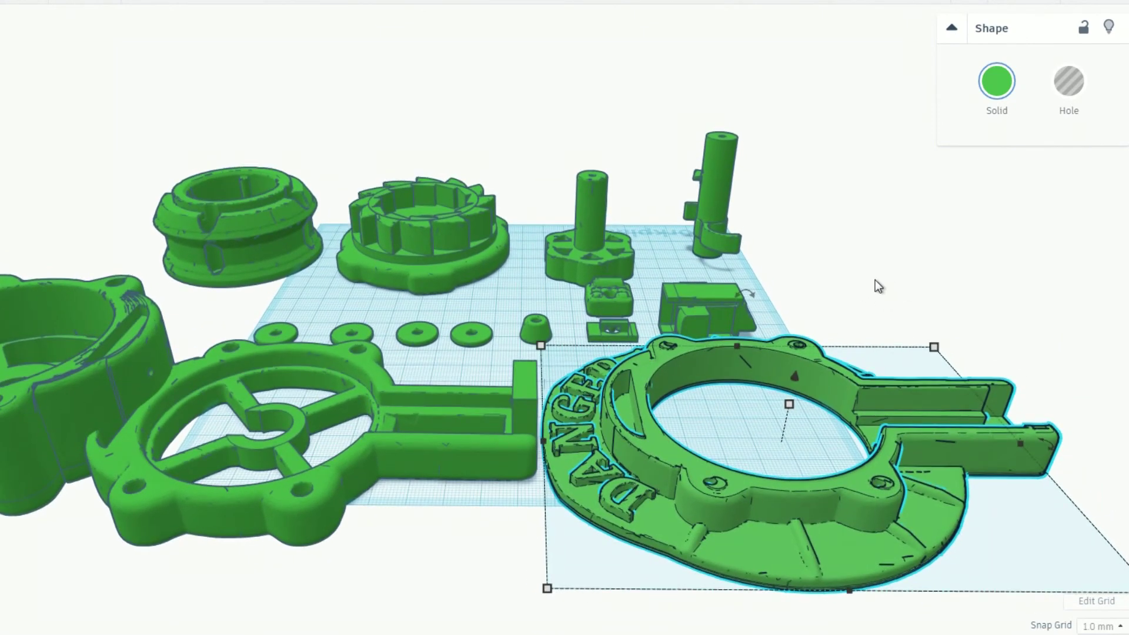